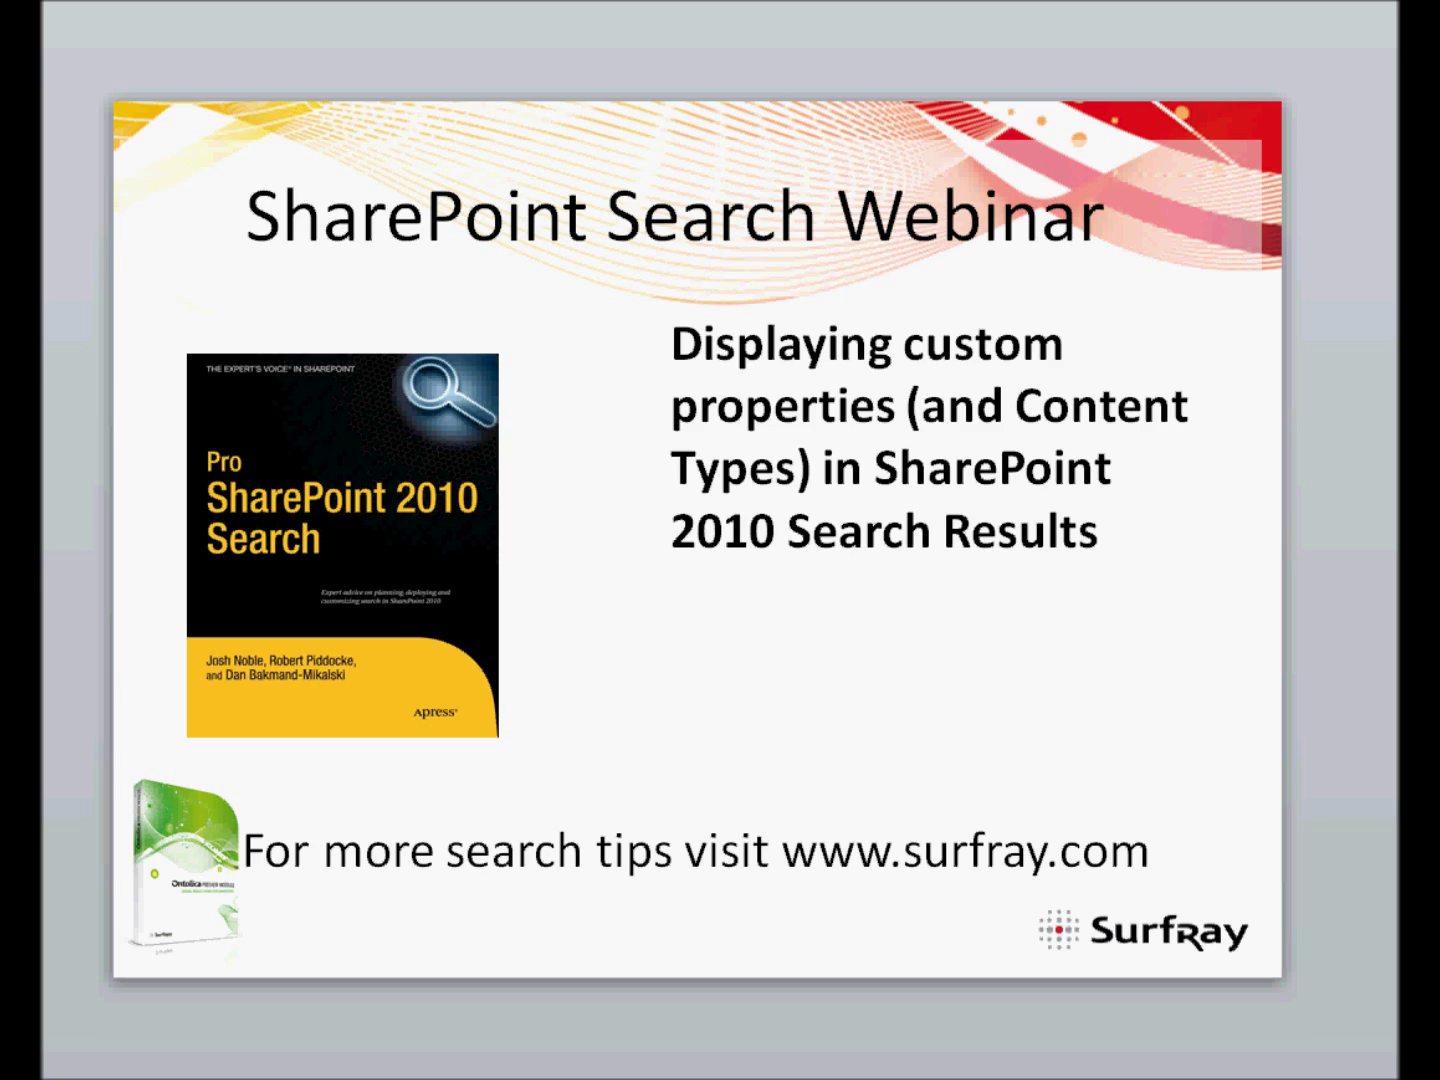
Advance the SharePoint Search Webinar deck from the title slide to the Steps slide.
left_click(108, 465)
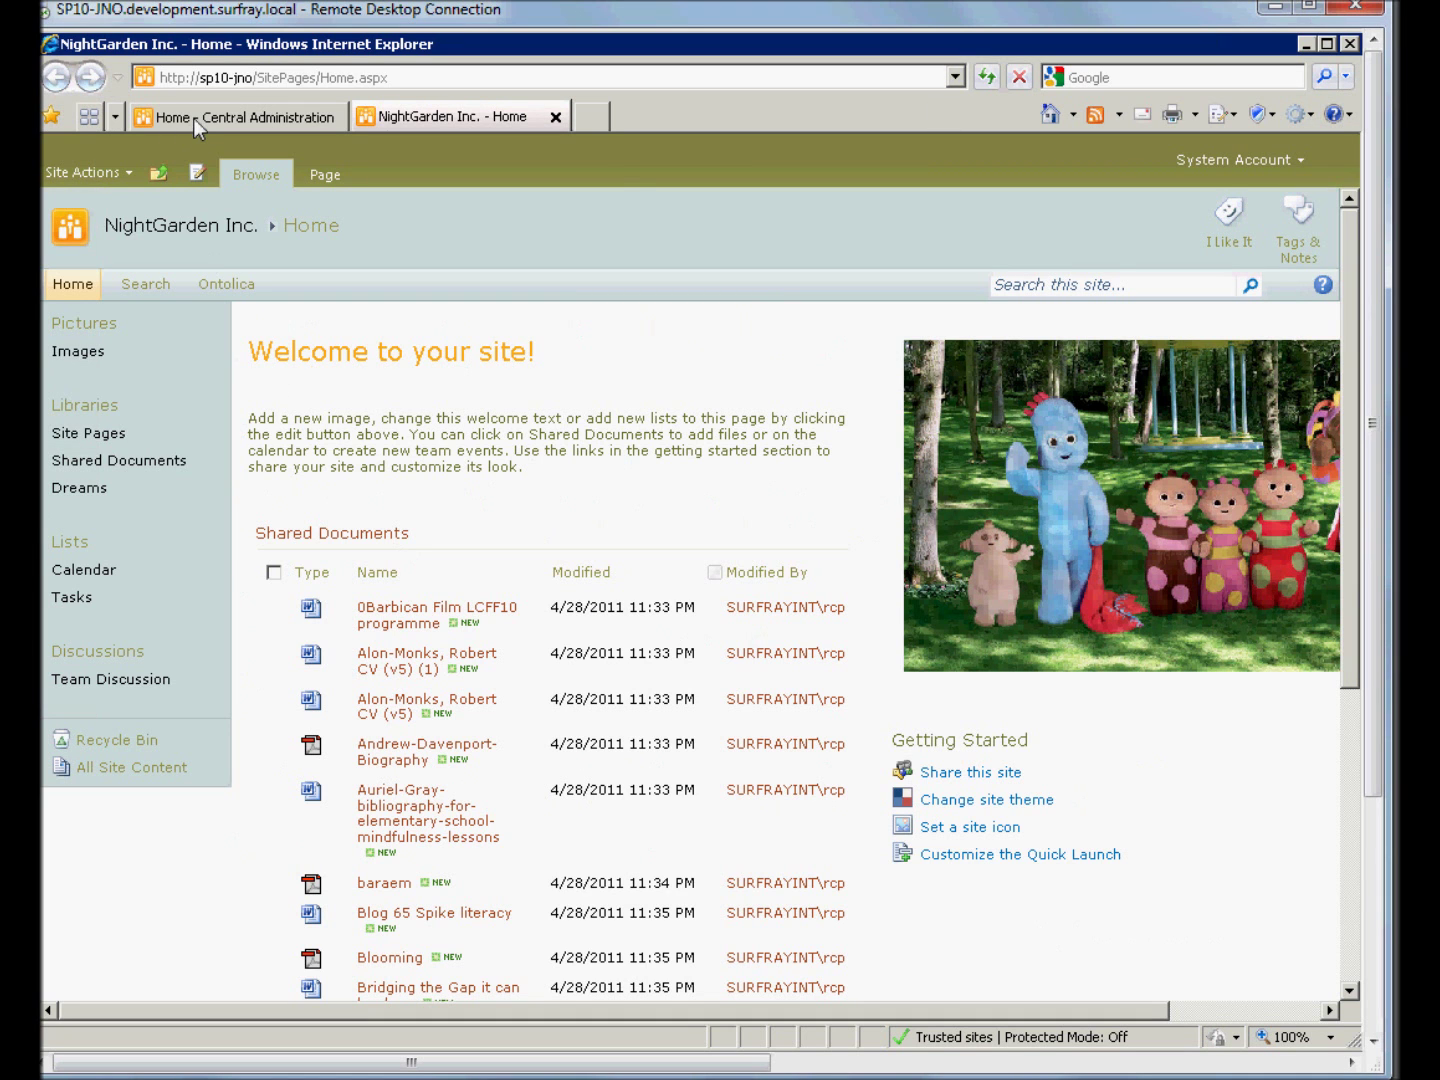
From the Central Administration home, list the service applications and open Search Service Application administration.
left_click(193, 118)
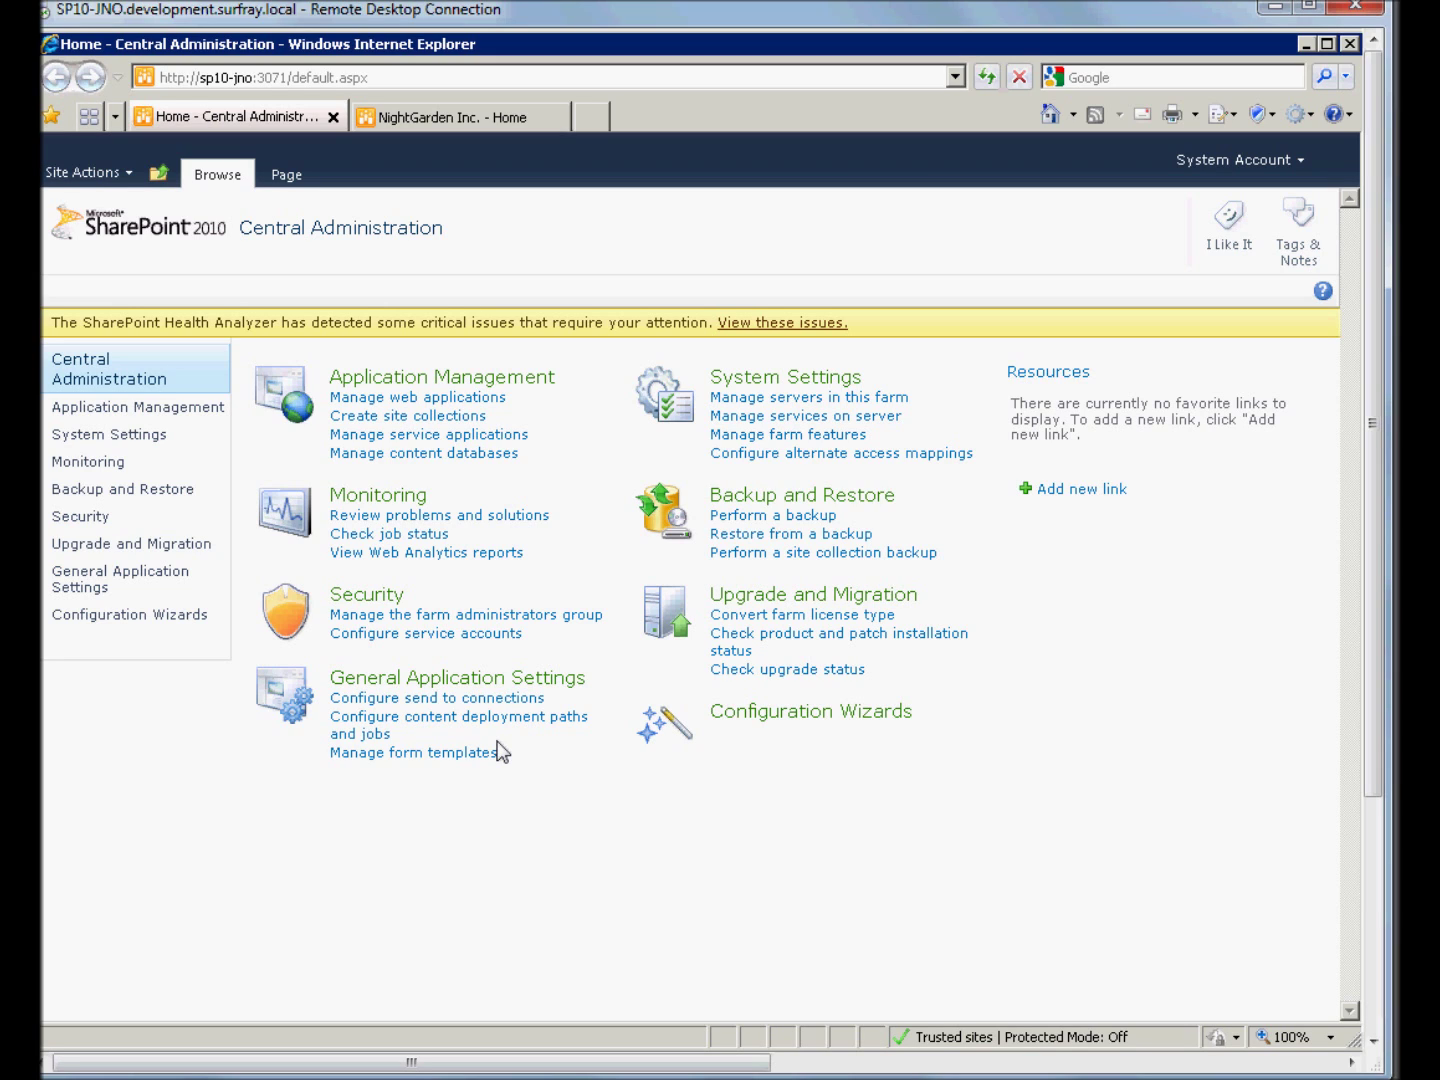
left_click(397, 436)
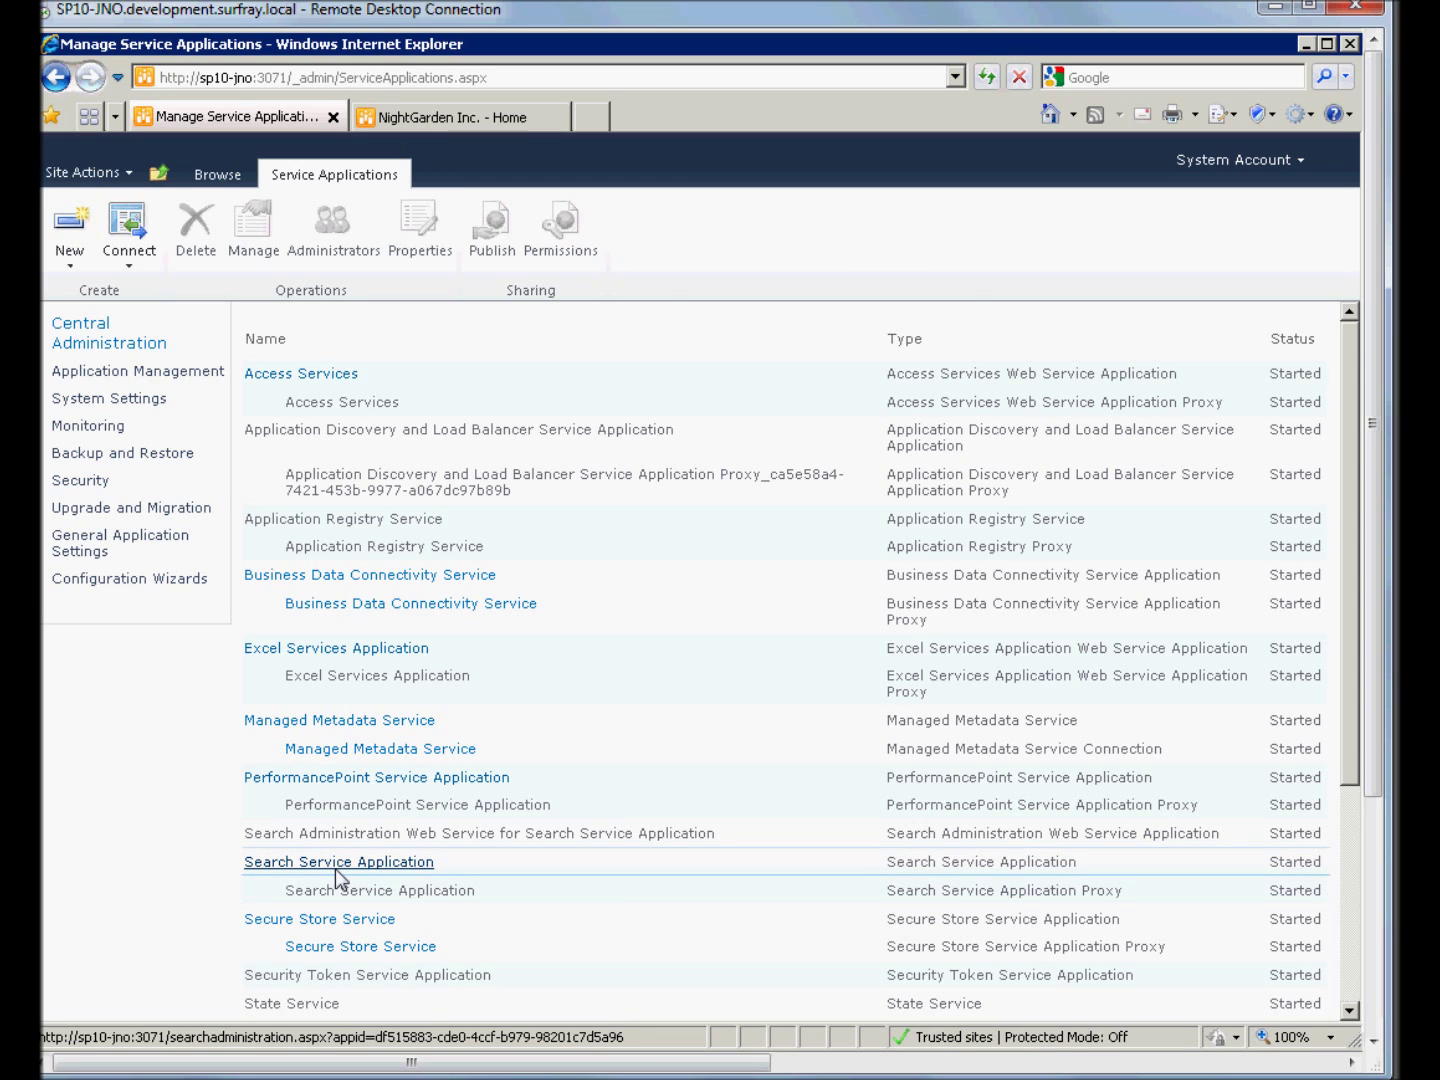
left_click(335, 866)
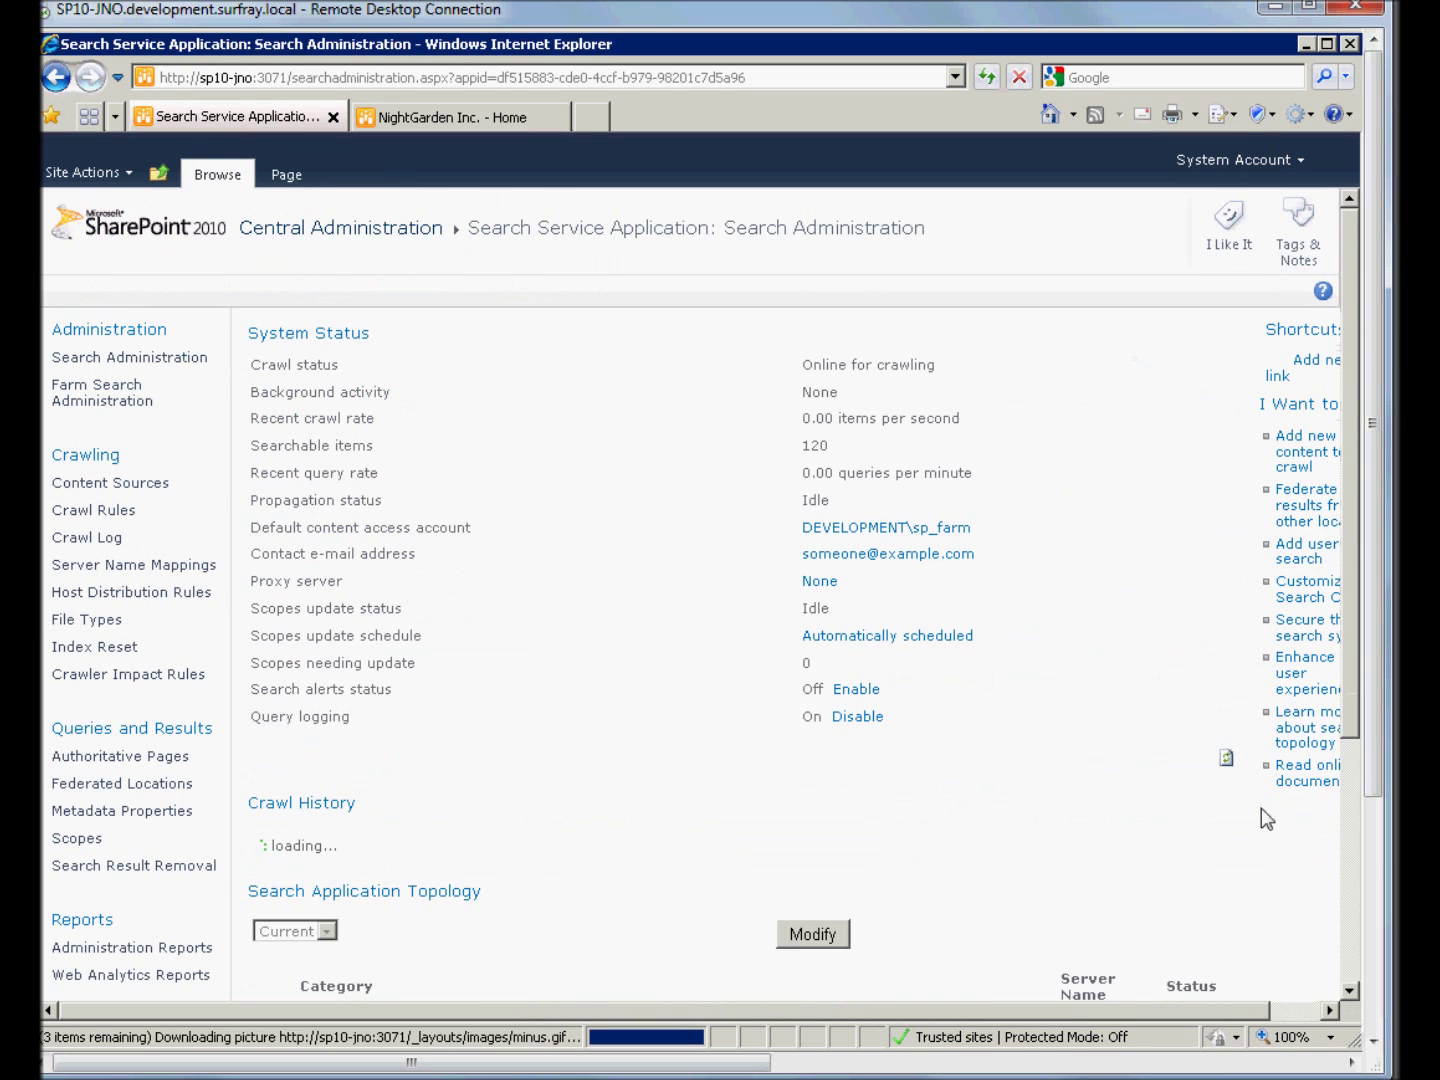
View the content sources and inspect the idle Local SharePoint sites source's options menu.
mouse_move(1375, 231)
left_mouse_down()
mouse_move(1367, 266)
mouse_move(1364, 248)
left_mouse_up()
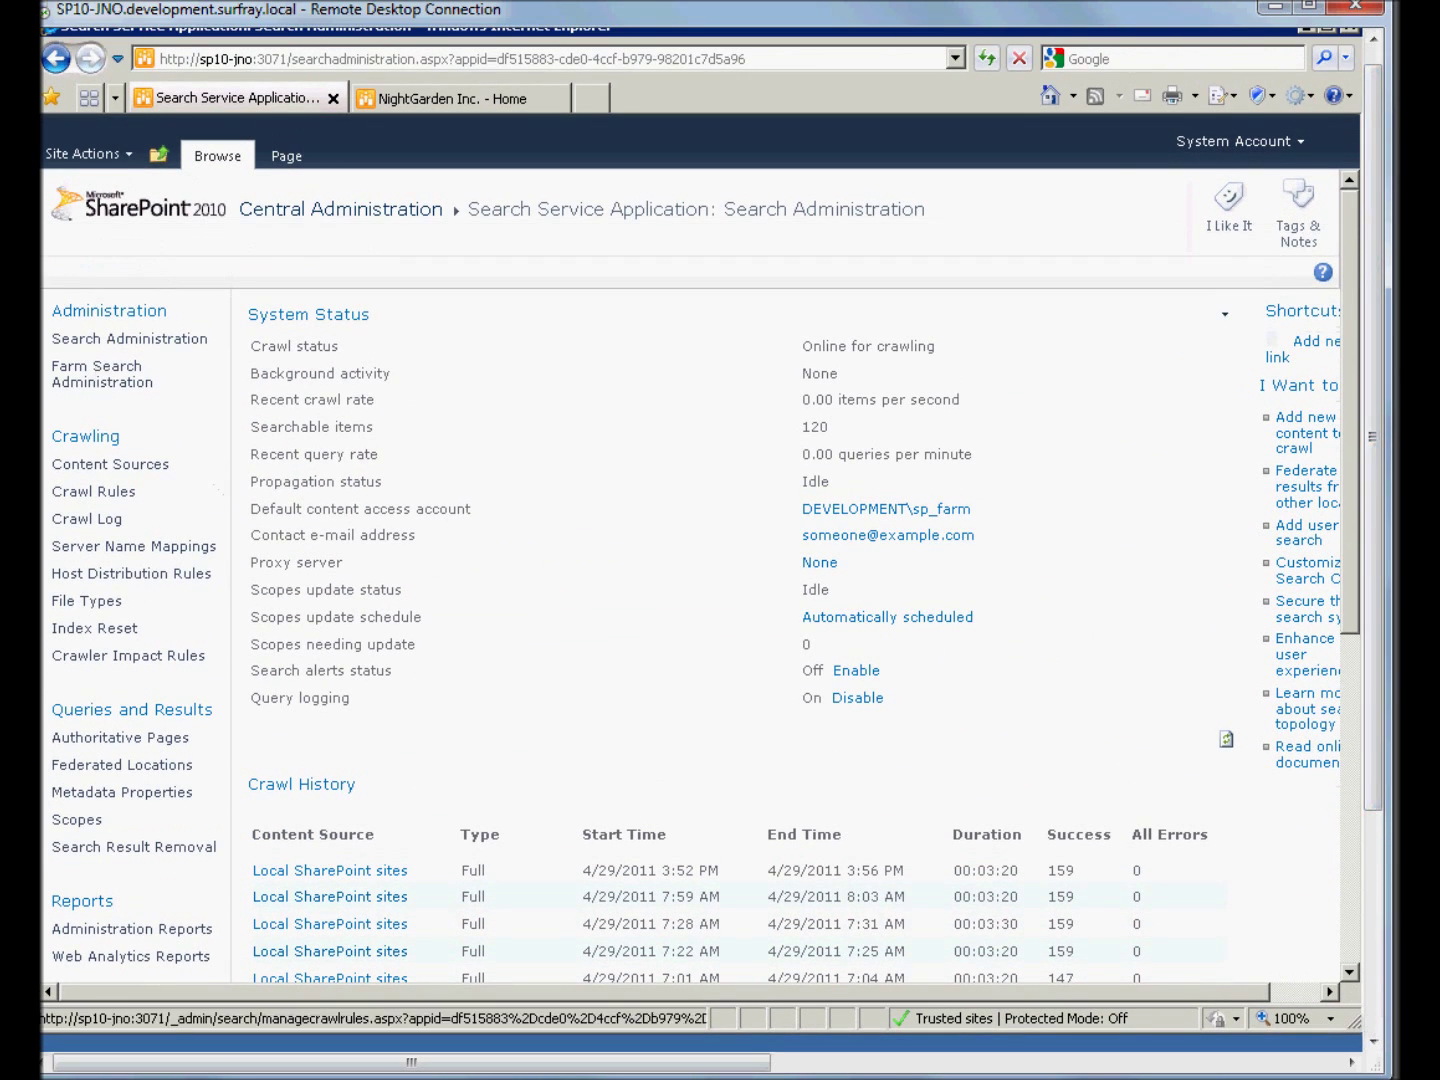
left_click(89, 469)
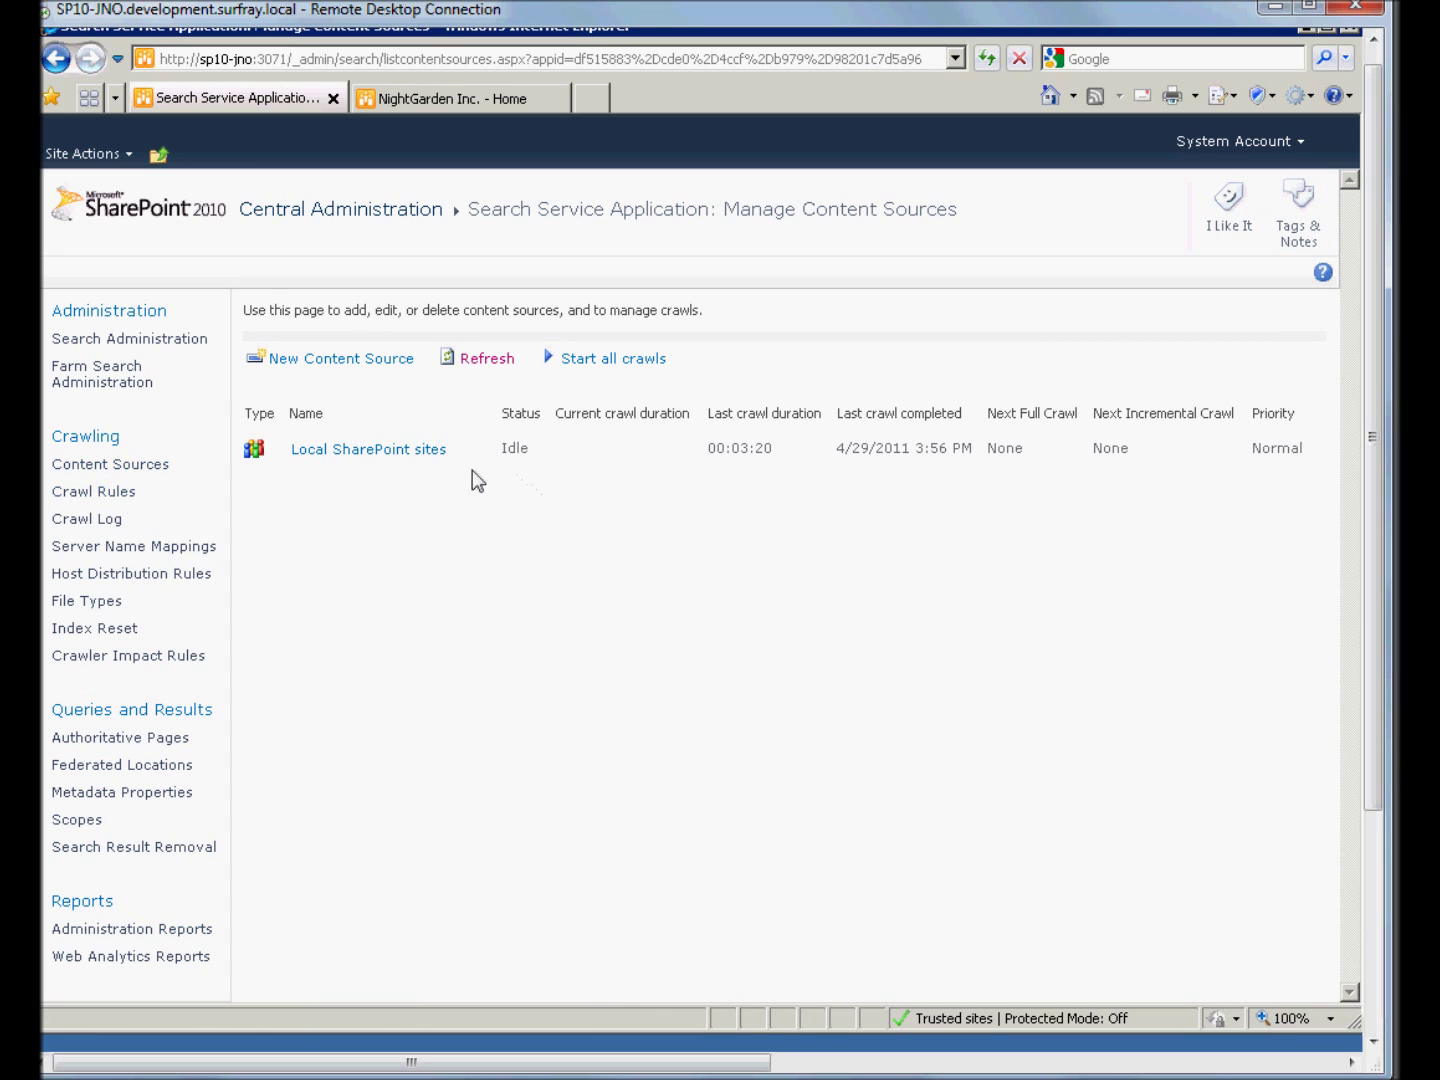
mouse_move(440, 452)
left_click(469, 450)
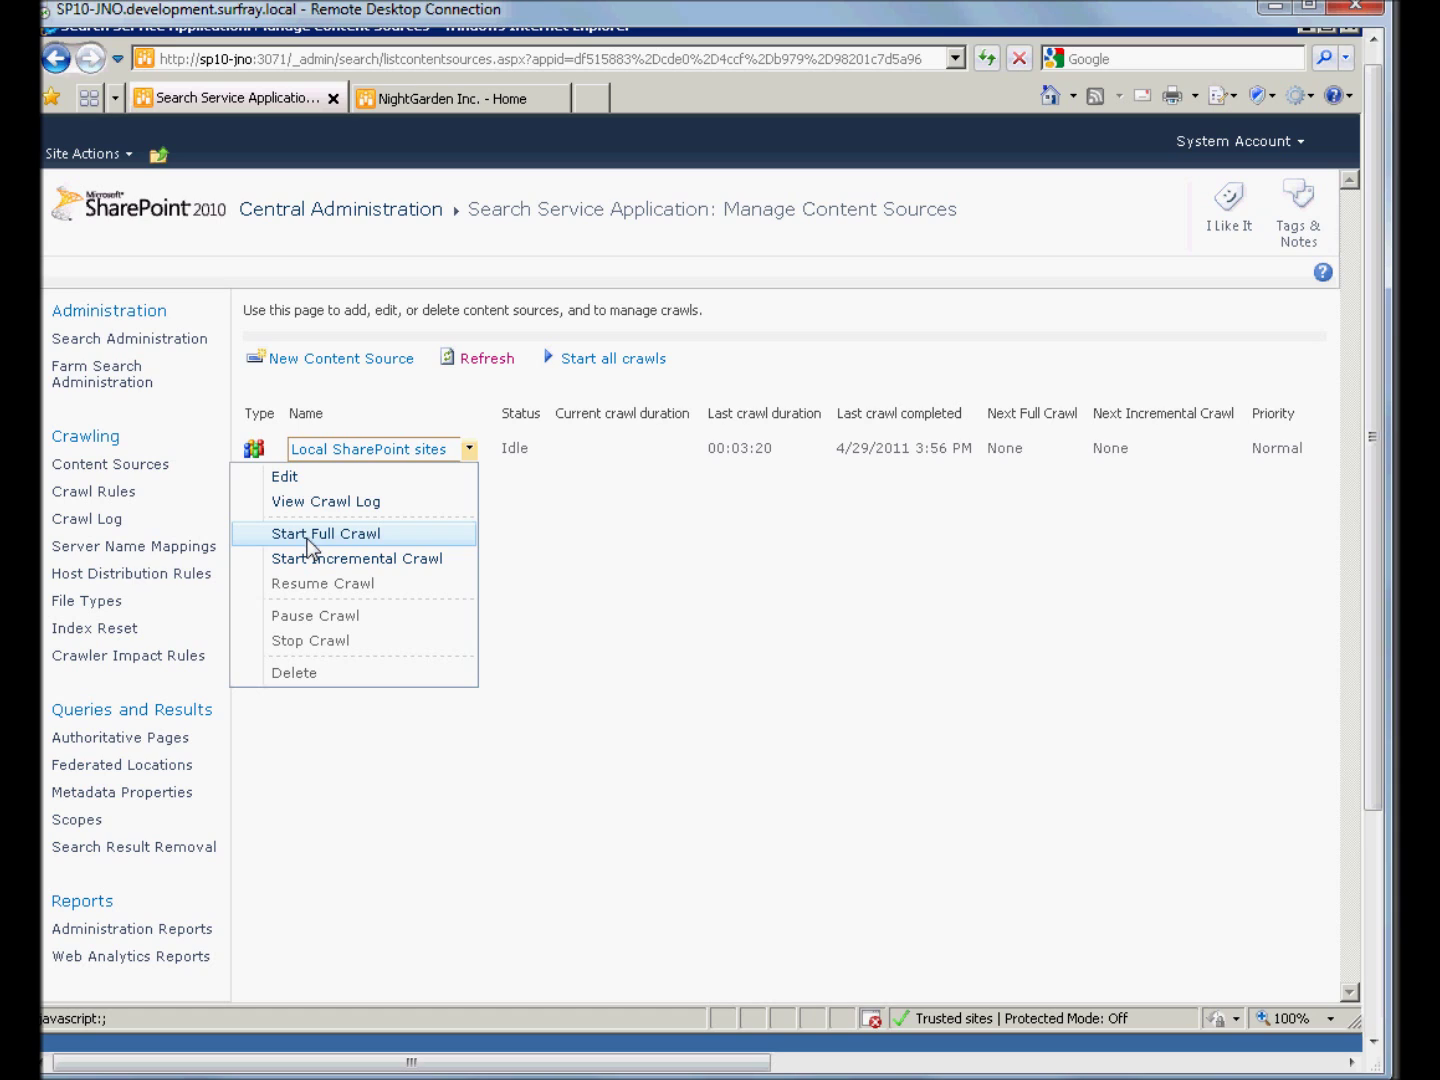
left_click(738, 589)
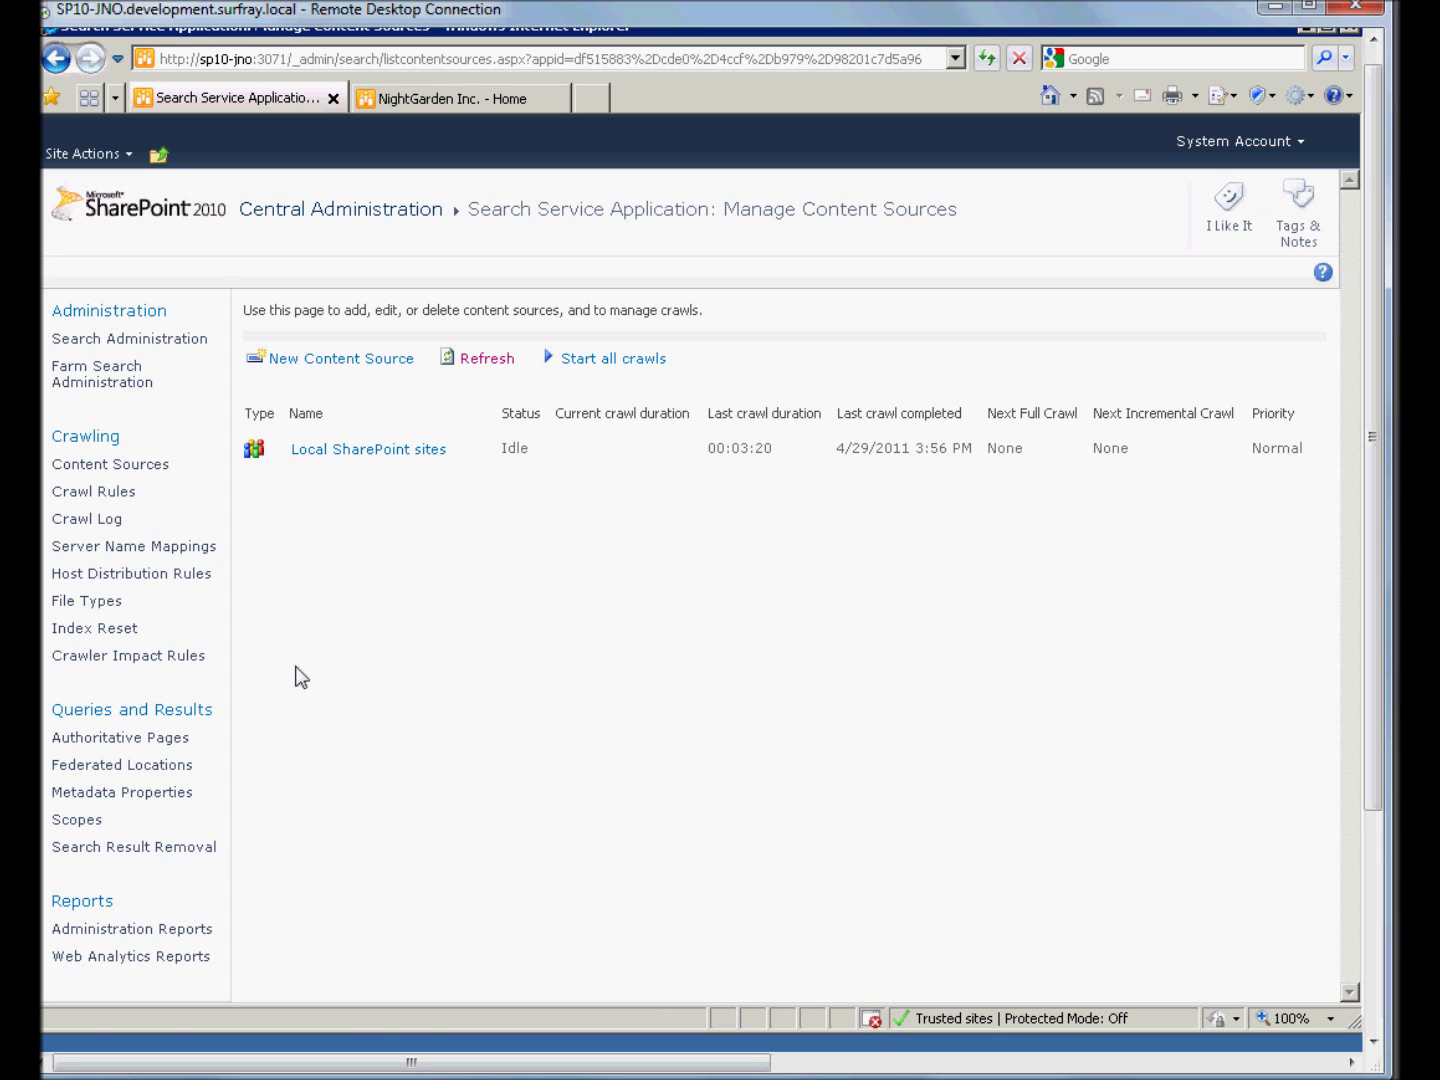
Open Metadata Property Mappings and scroll through its list of 127 managed properties.
left_click(123, 795)
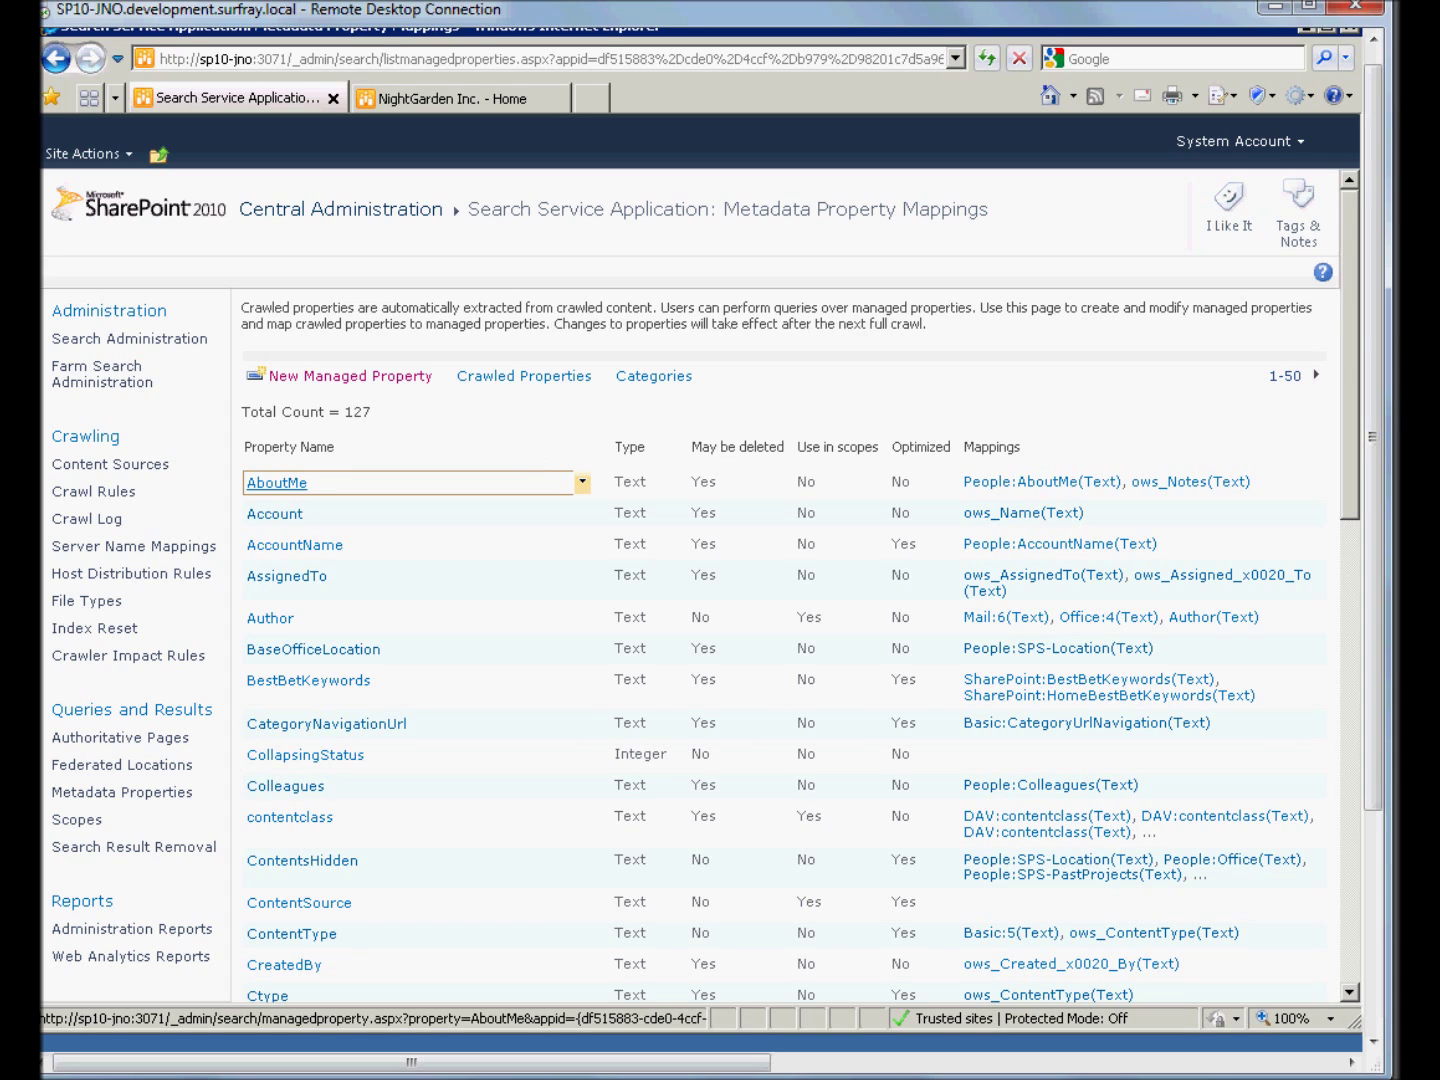
left_click_drag(1347, 343, 1342, 403)
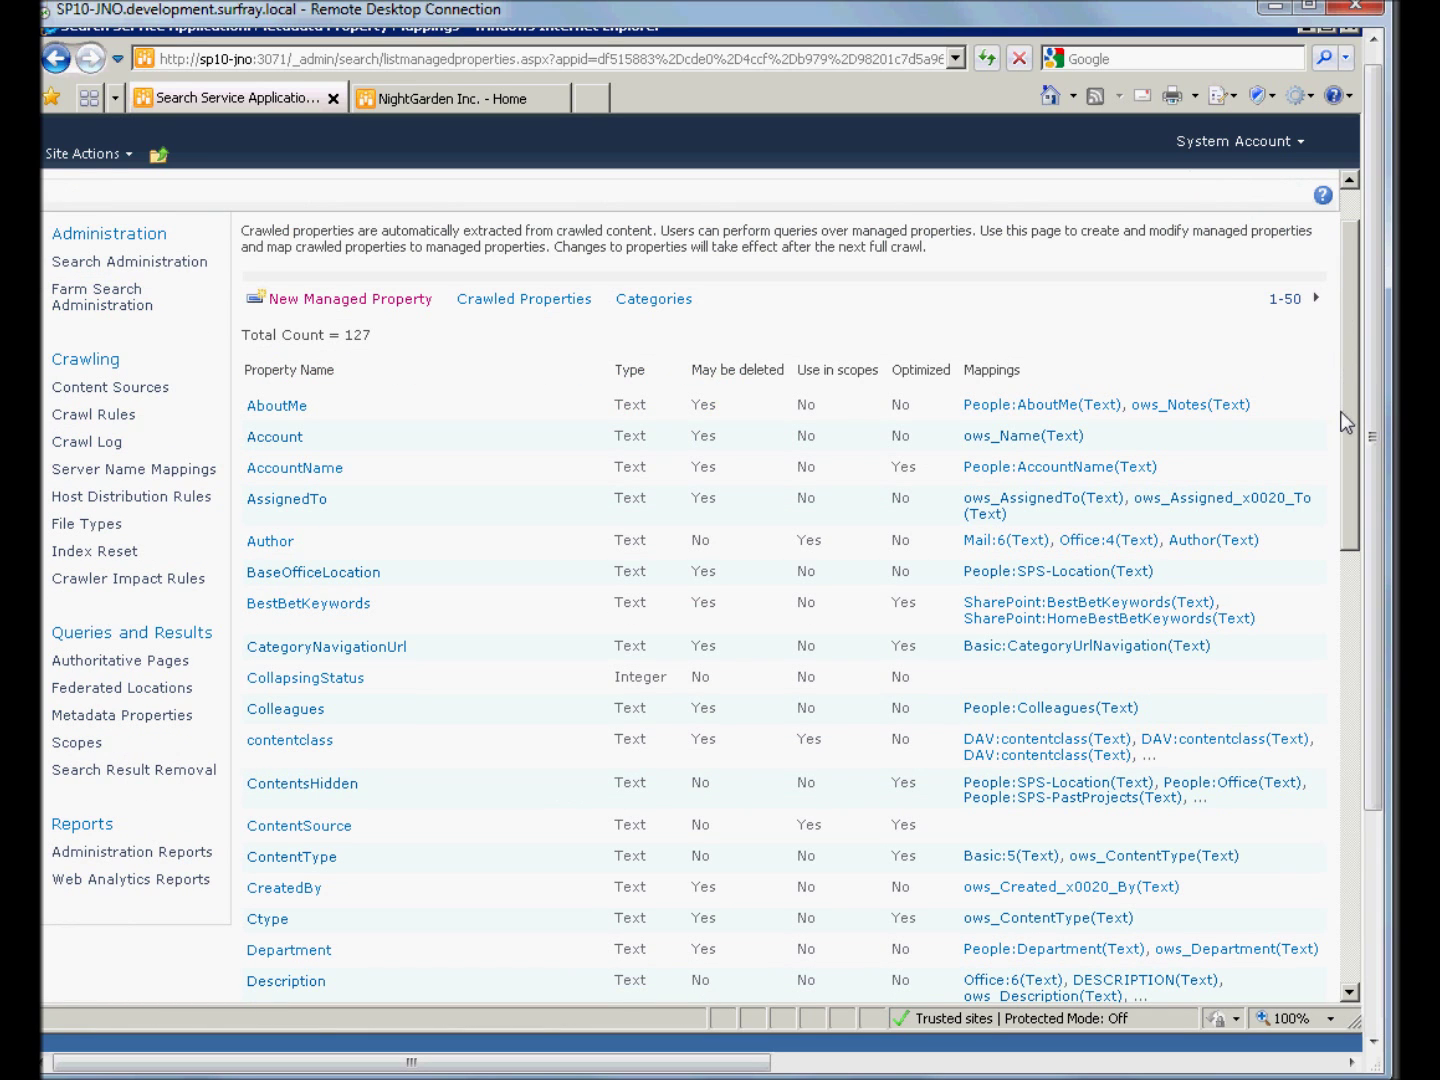
left_click_drag(1342, 404, 1337, 431)
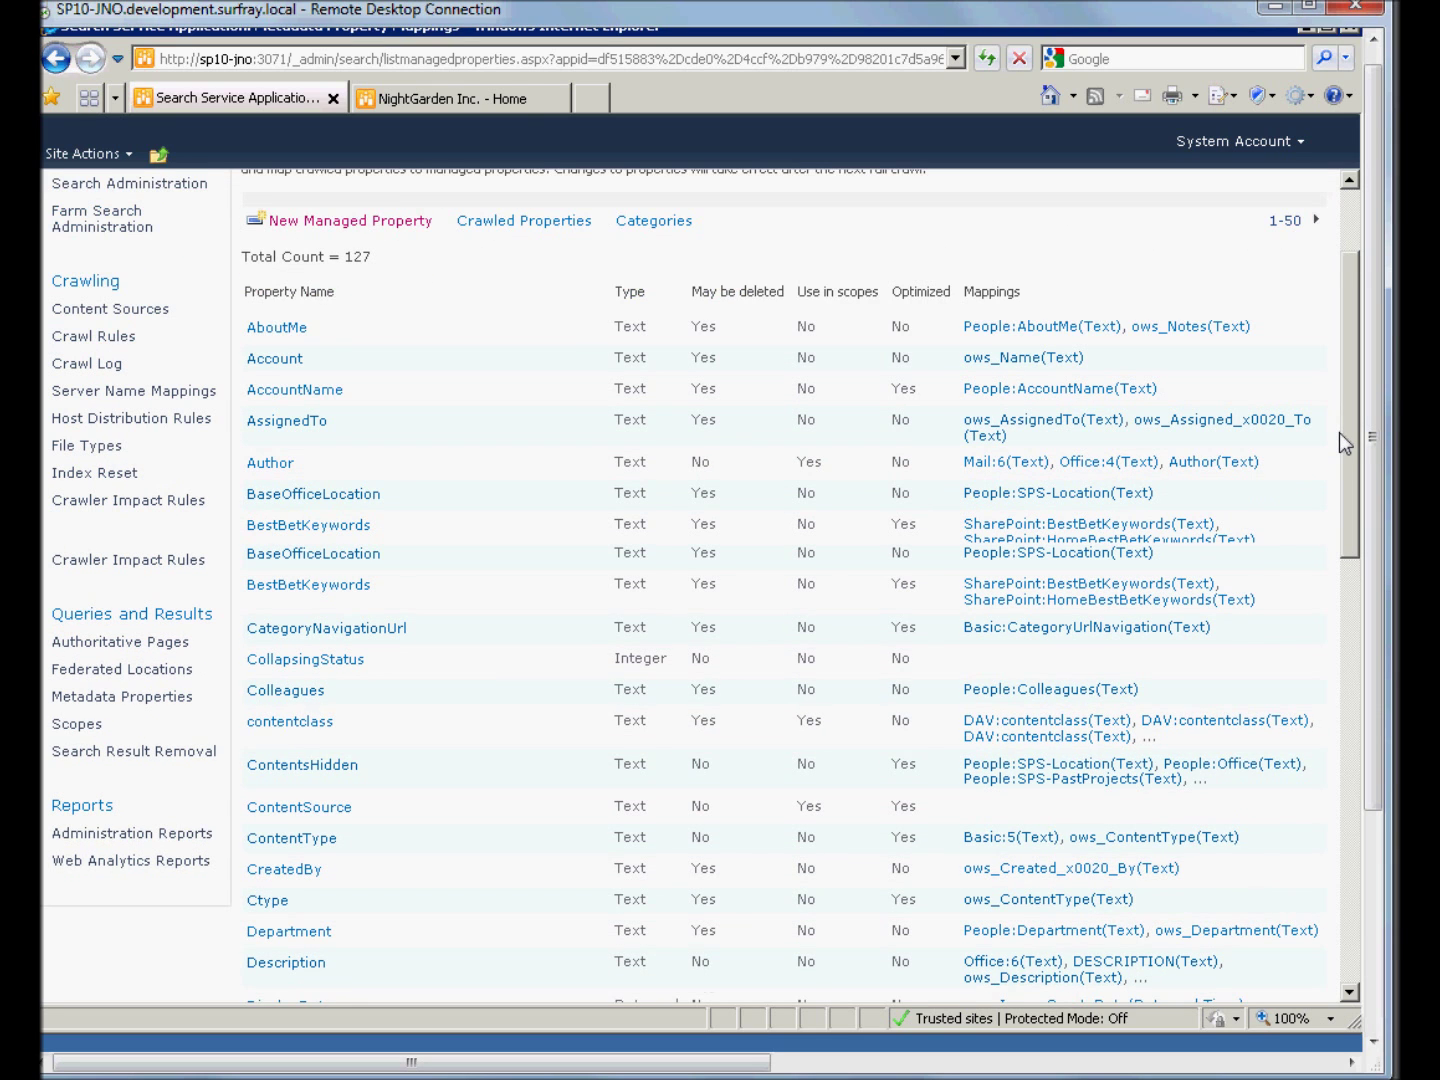
scroll(1221, 401, "down", 3)
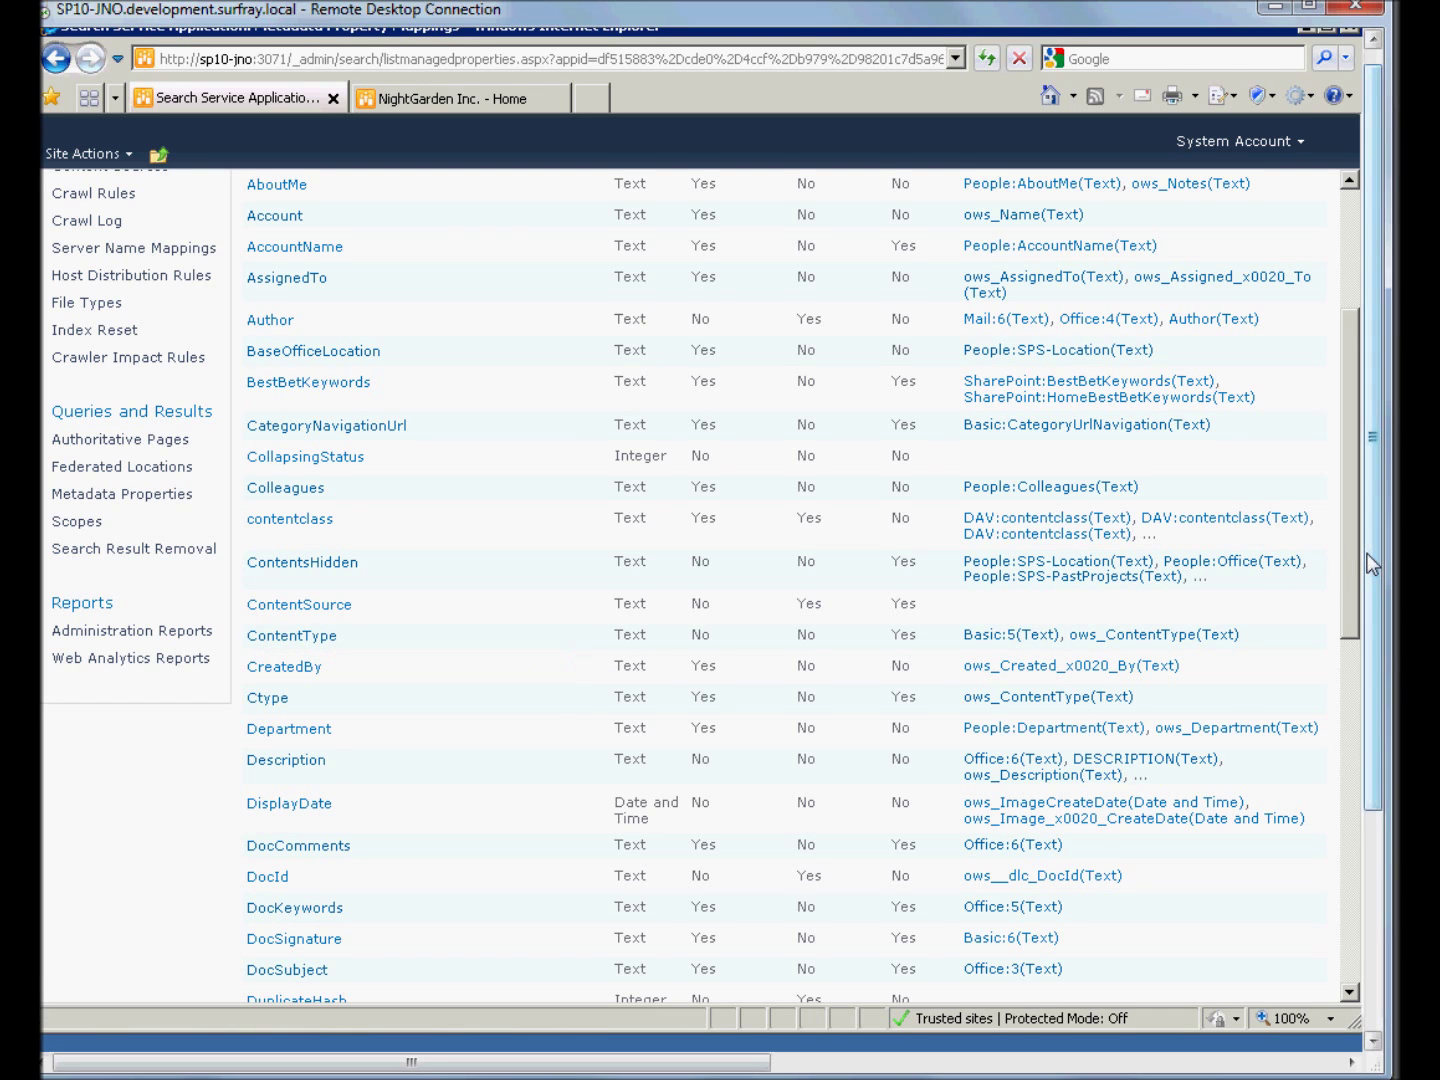
left_click_drag(1367, 553, 1345, 252)
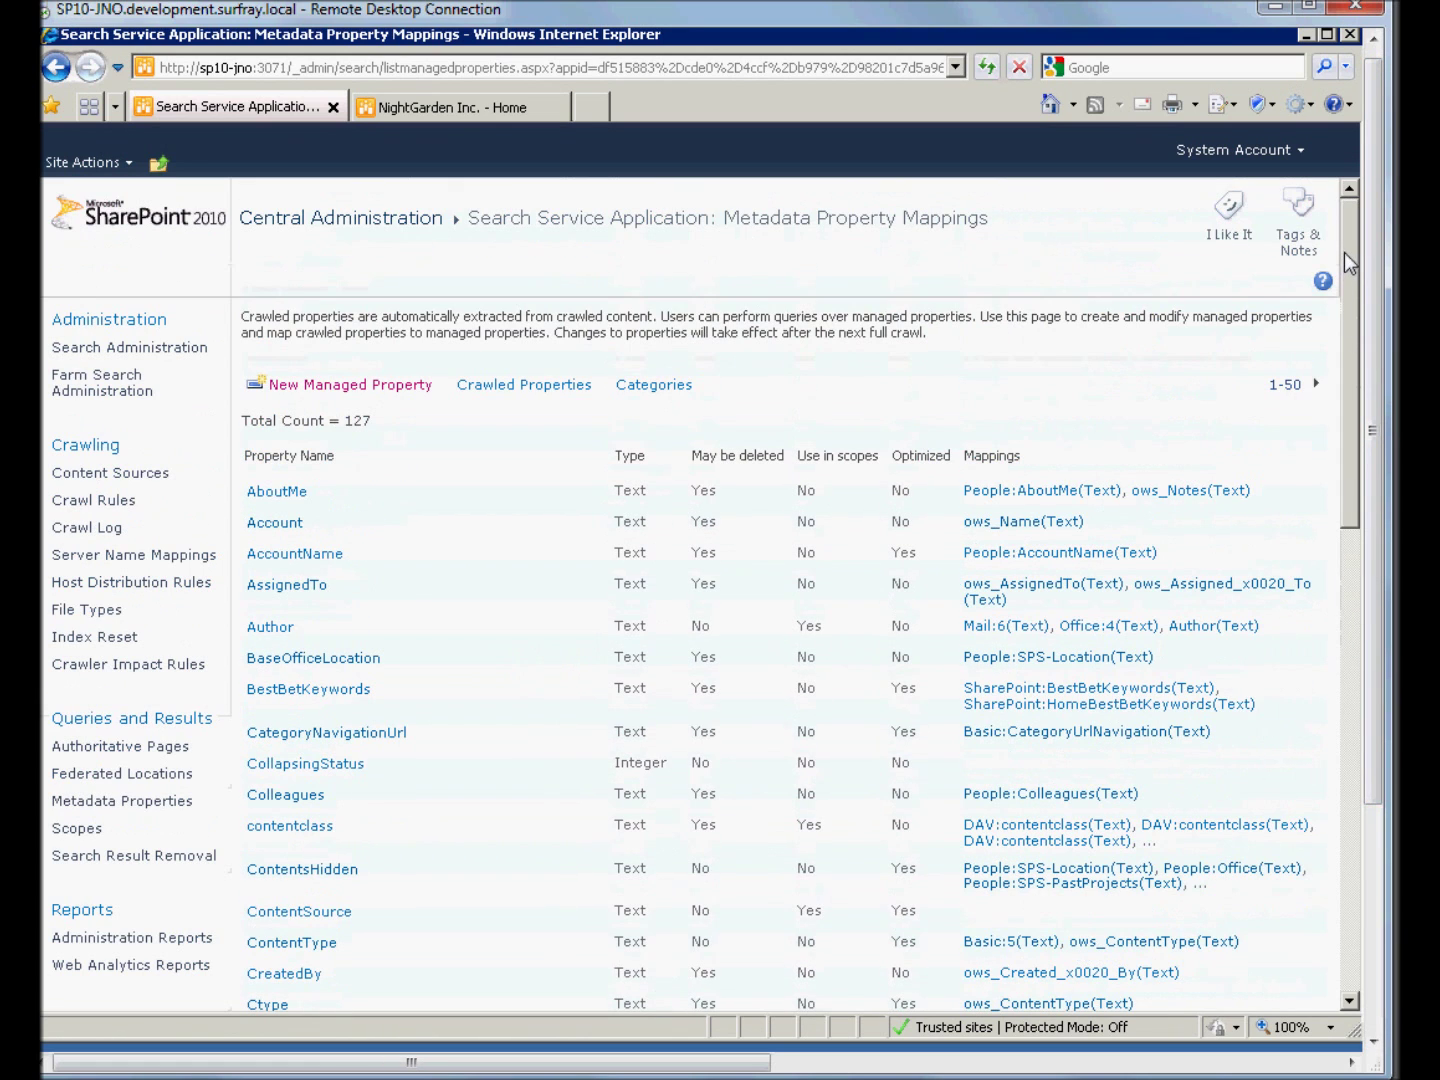
Start a new managed property named 'Ctype' and begin choosing a crawled property mapping.
left_click(325, 387)
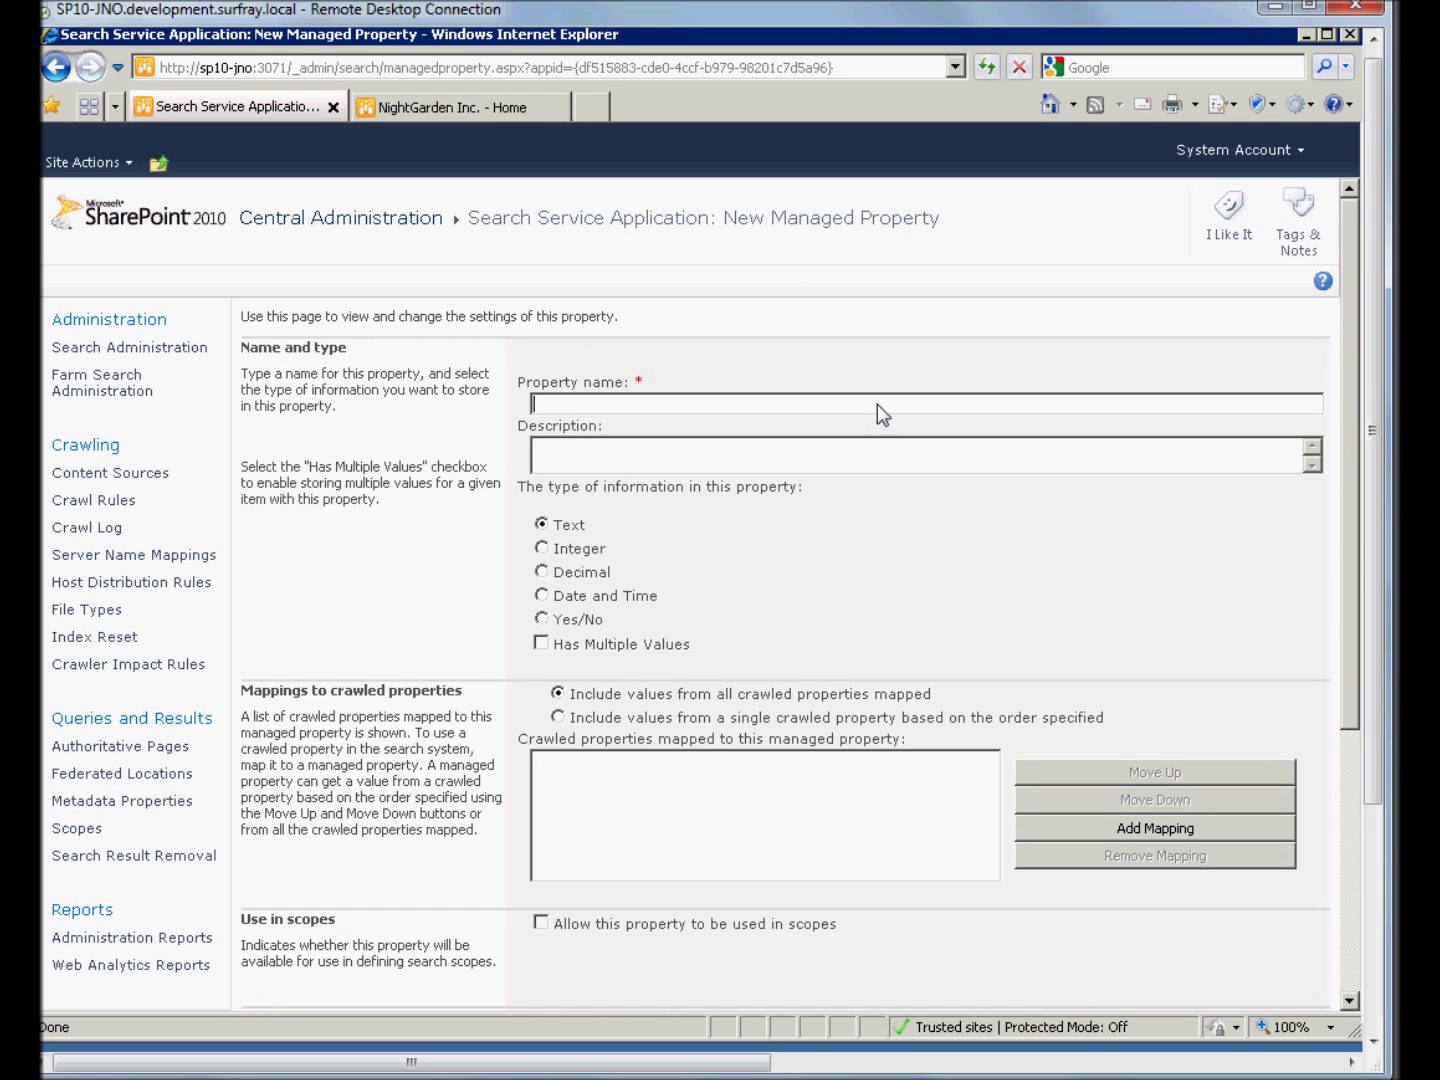
type("Ctype")
left_click(1101, 826)
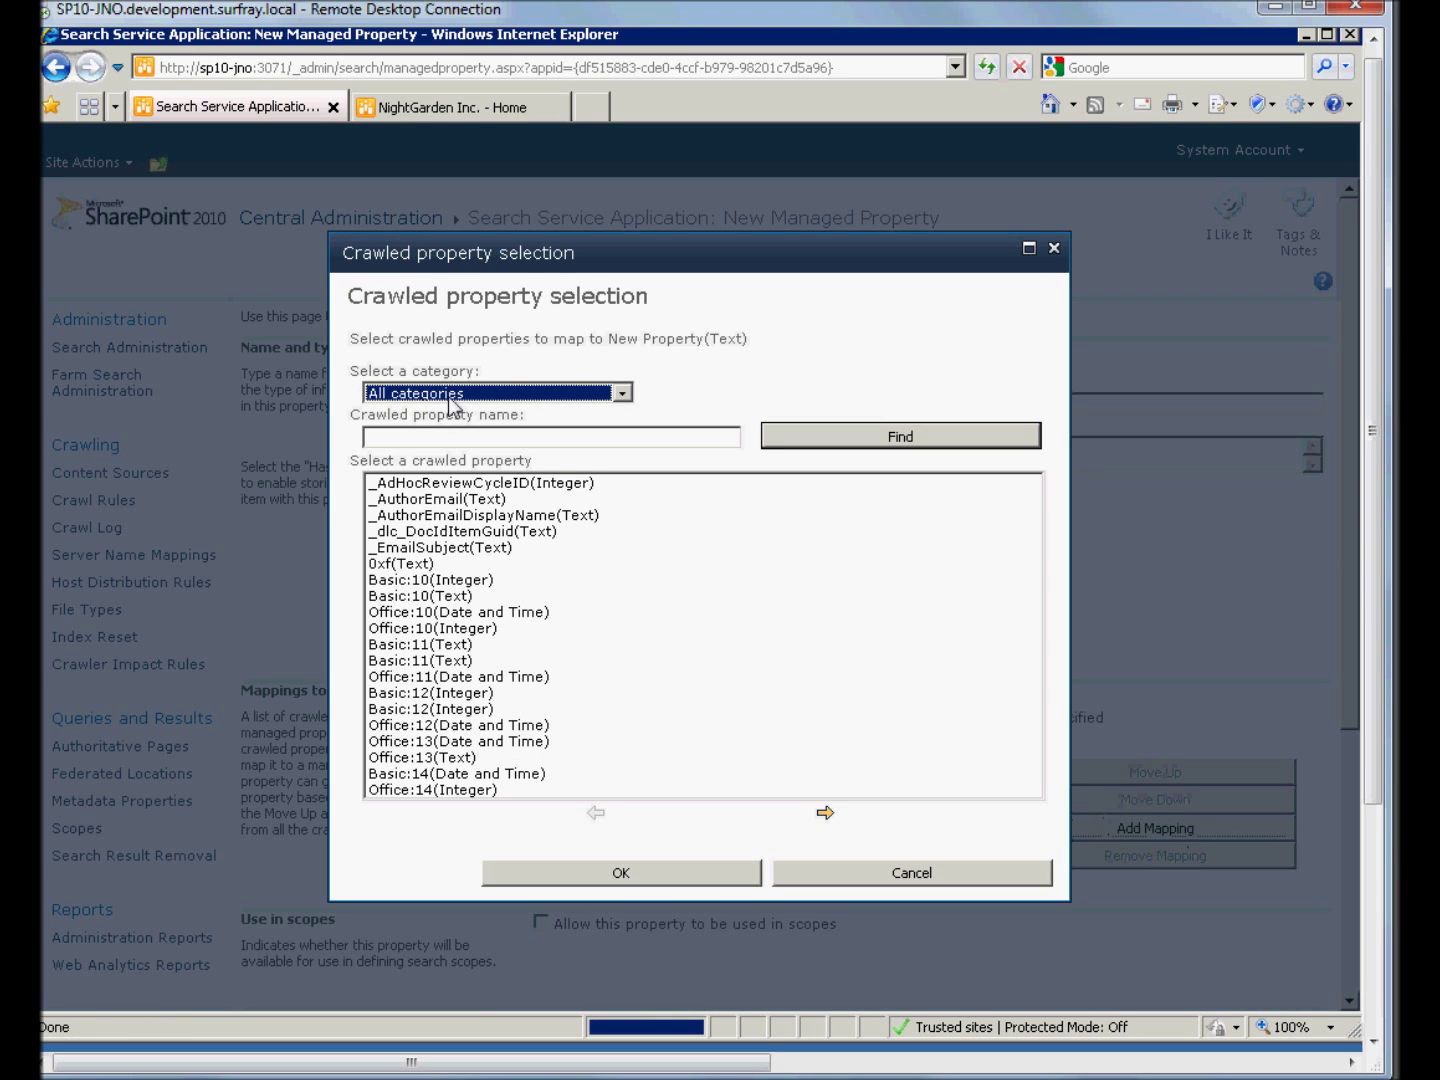
Filter crawled properties to the SharePoint category and map ows_ContentType(Text) to Ctype.
left_click(623, 391)
left_click(483, 545)
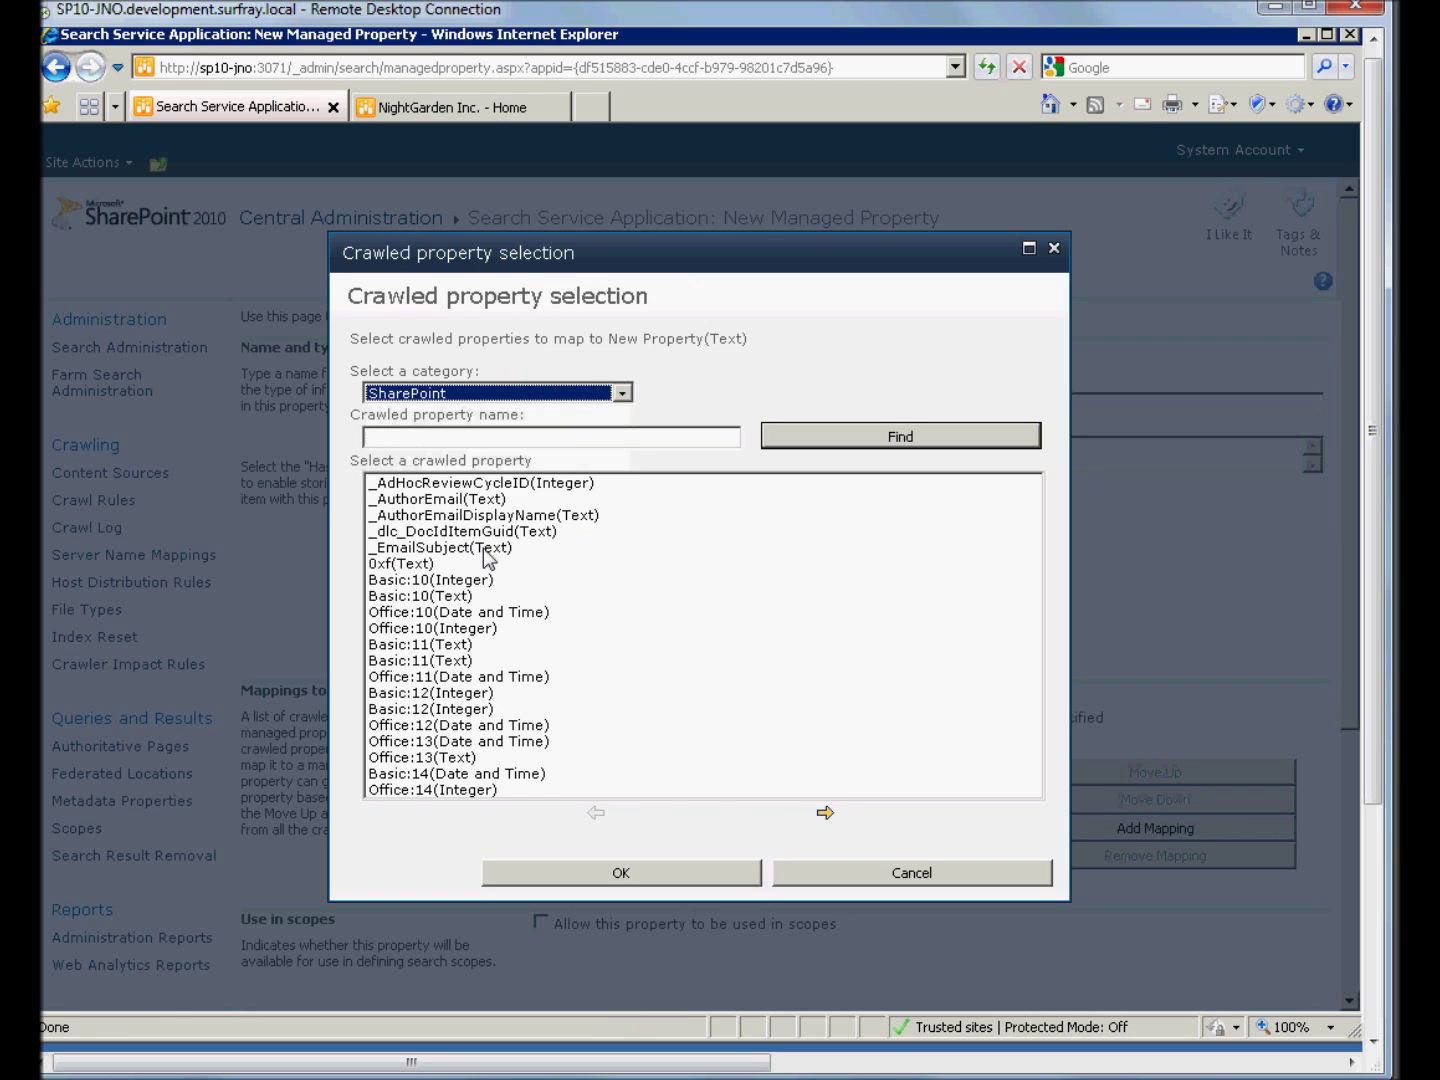
left_click(890, 440)
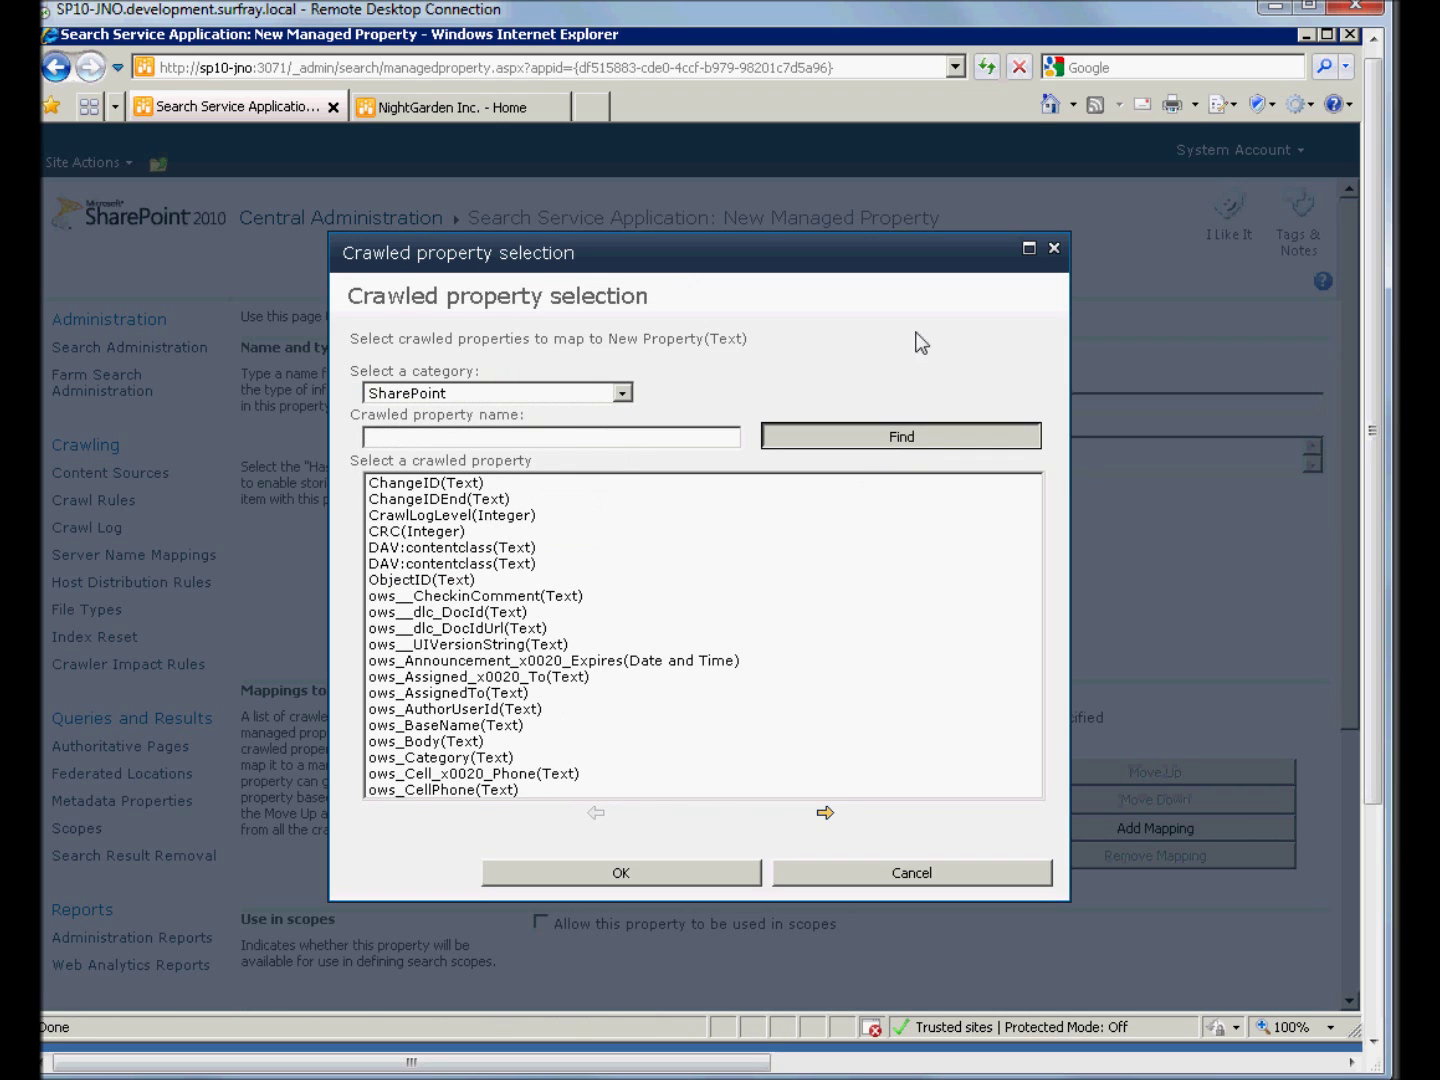
left_click(632, 395)
left_click(633, 389)
left_click(632, 393)
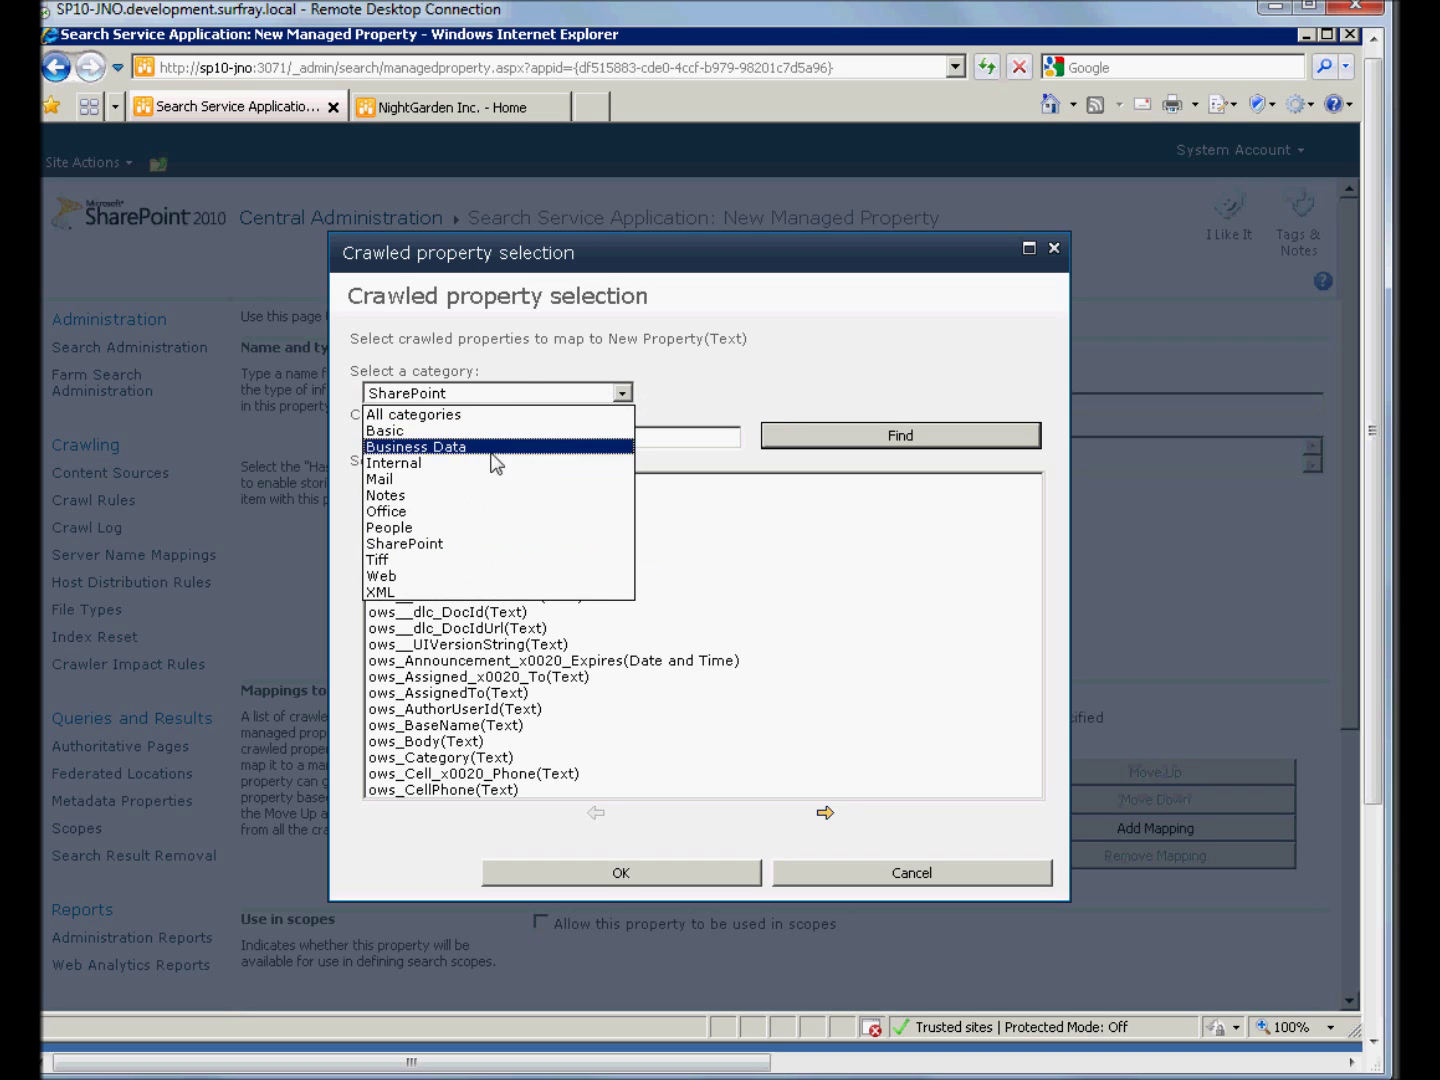
left_click(424, 548)
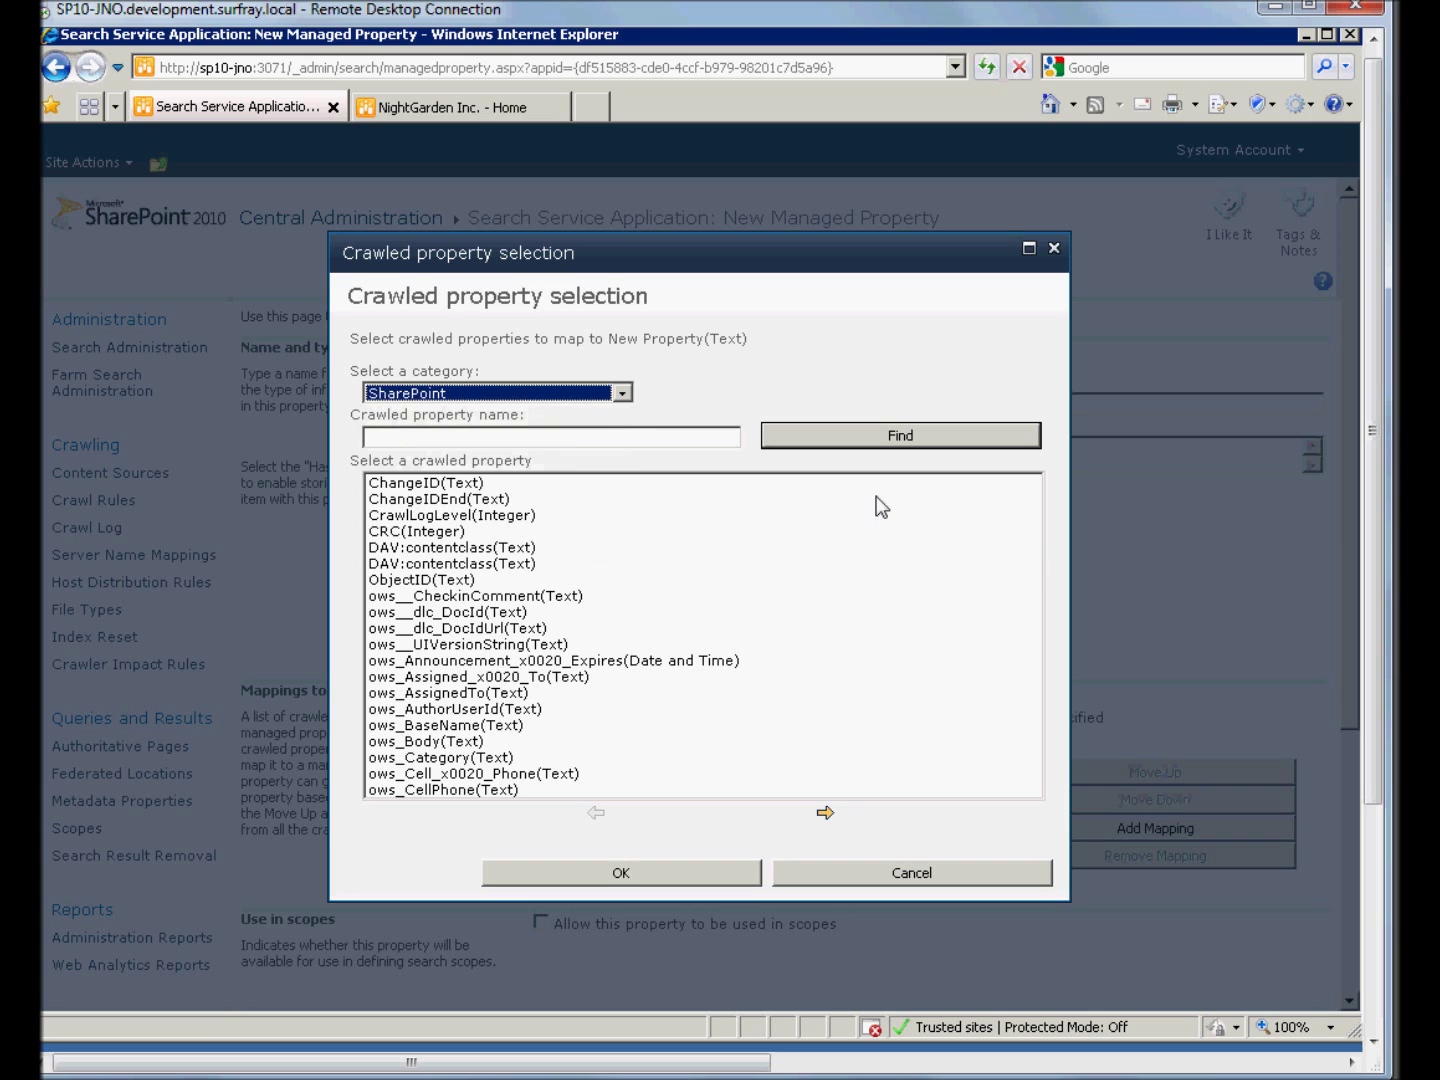
left_click(867, 437)
left_click(824, 815)
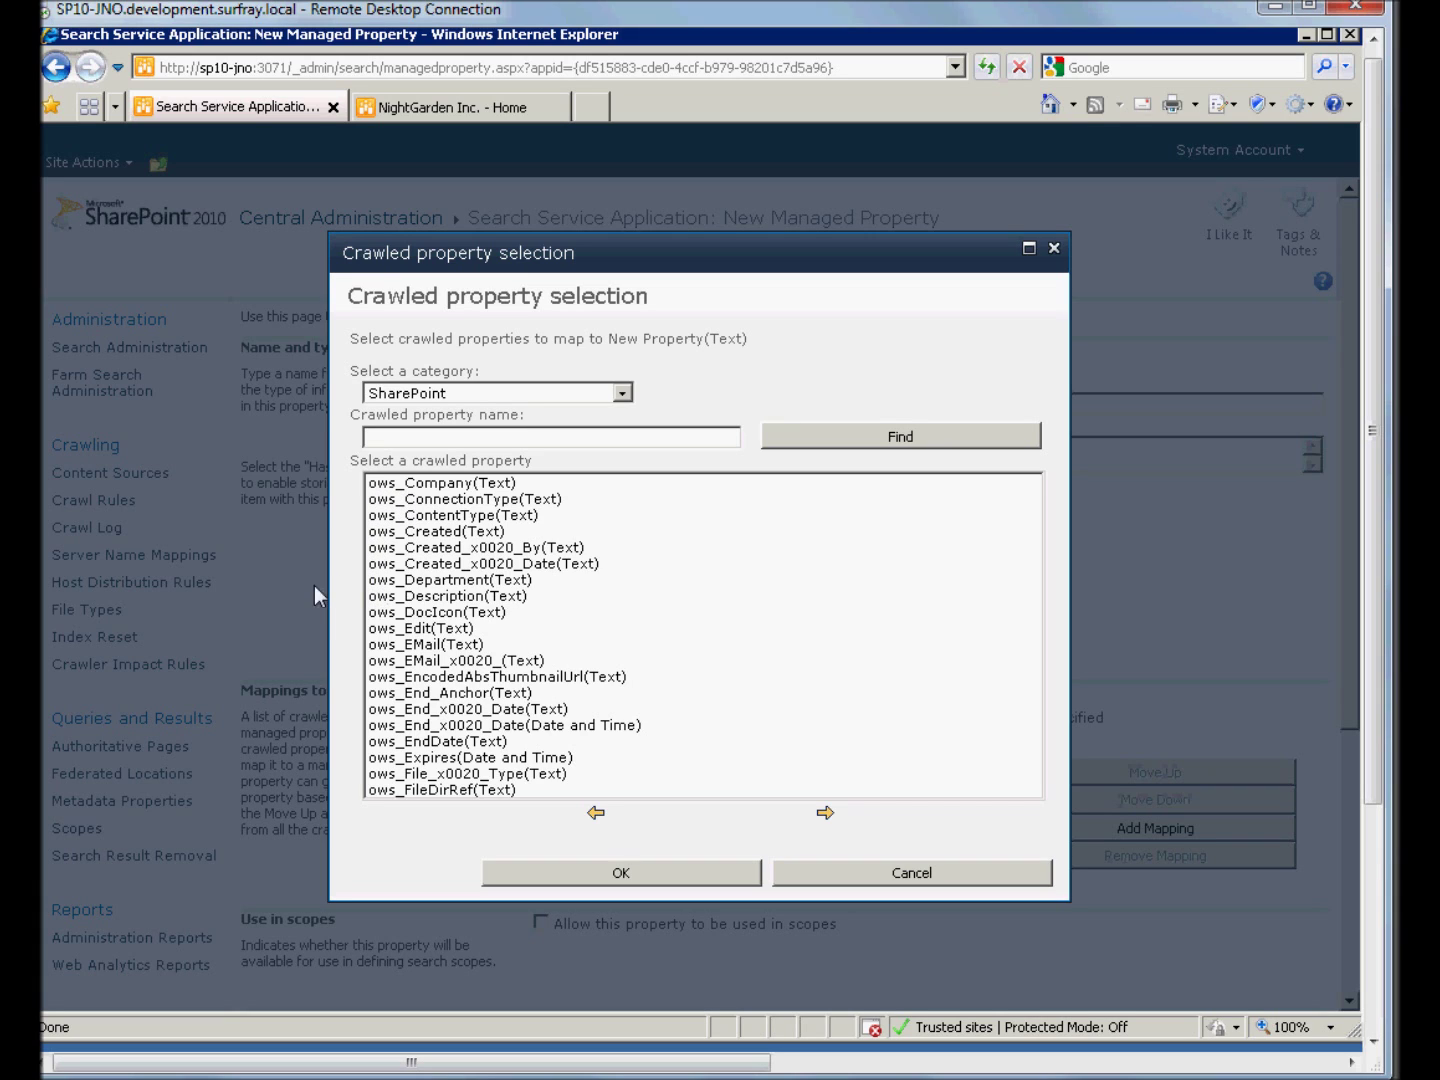
left_click(386, 517)
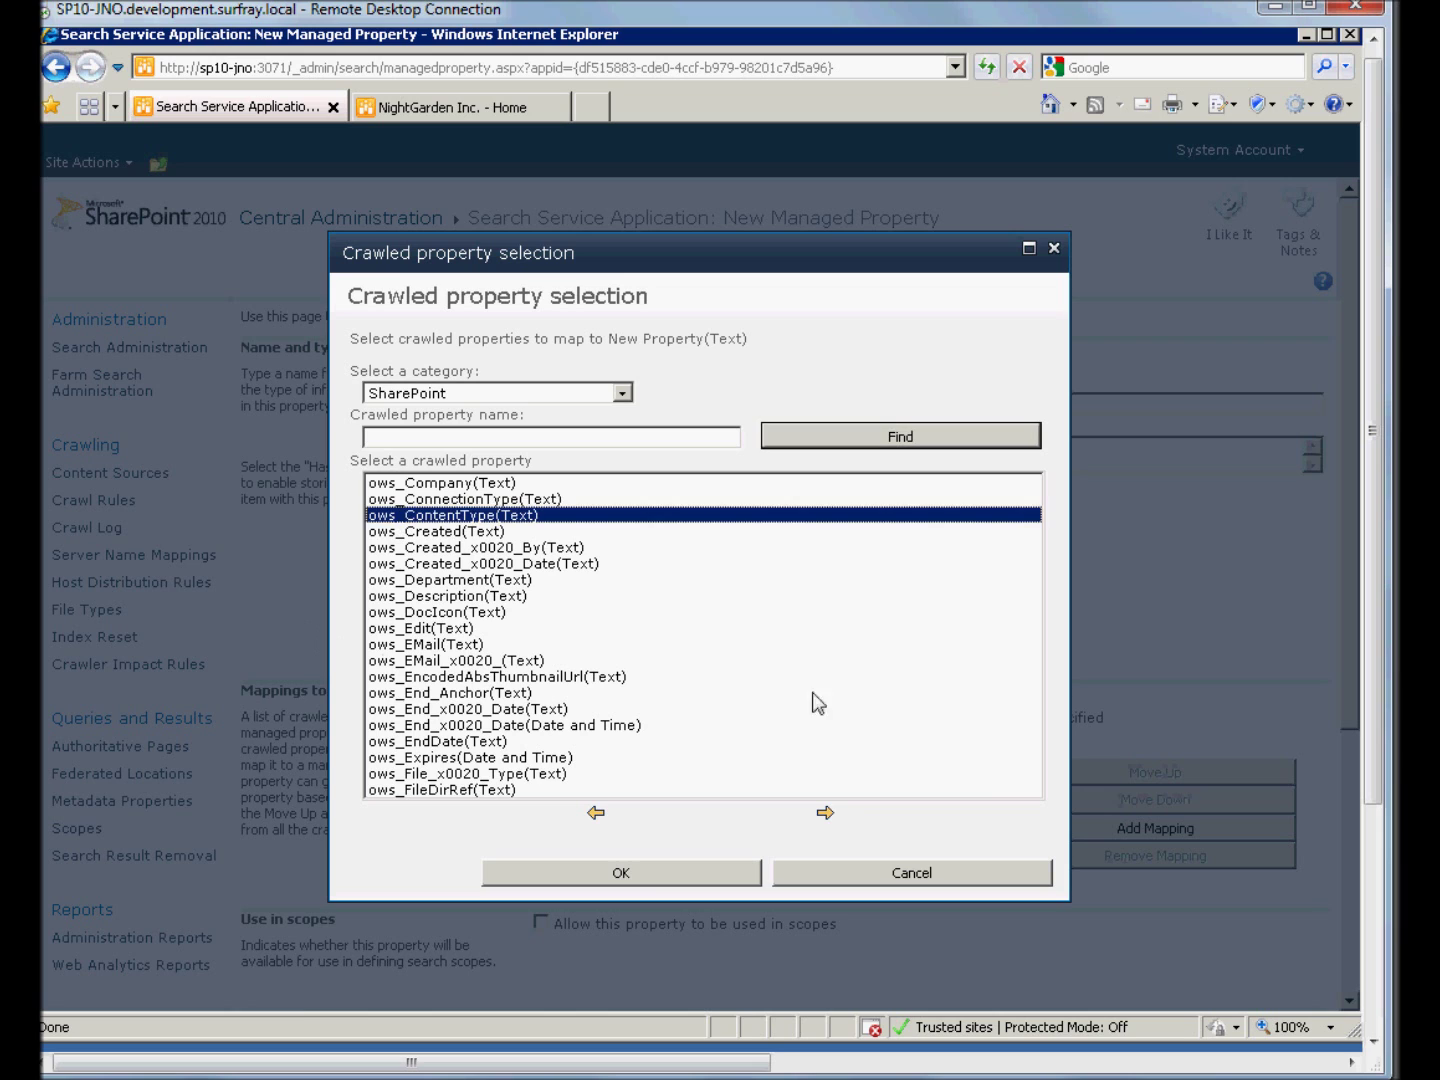
left_click(652, 871)
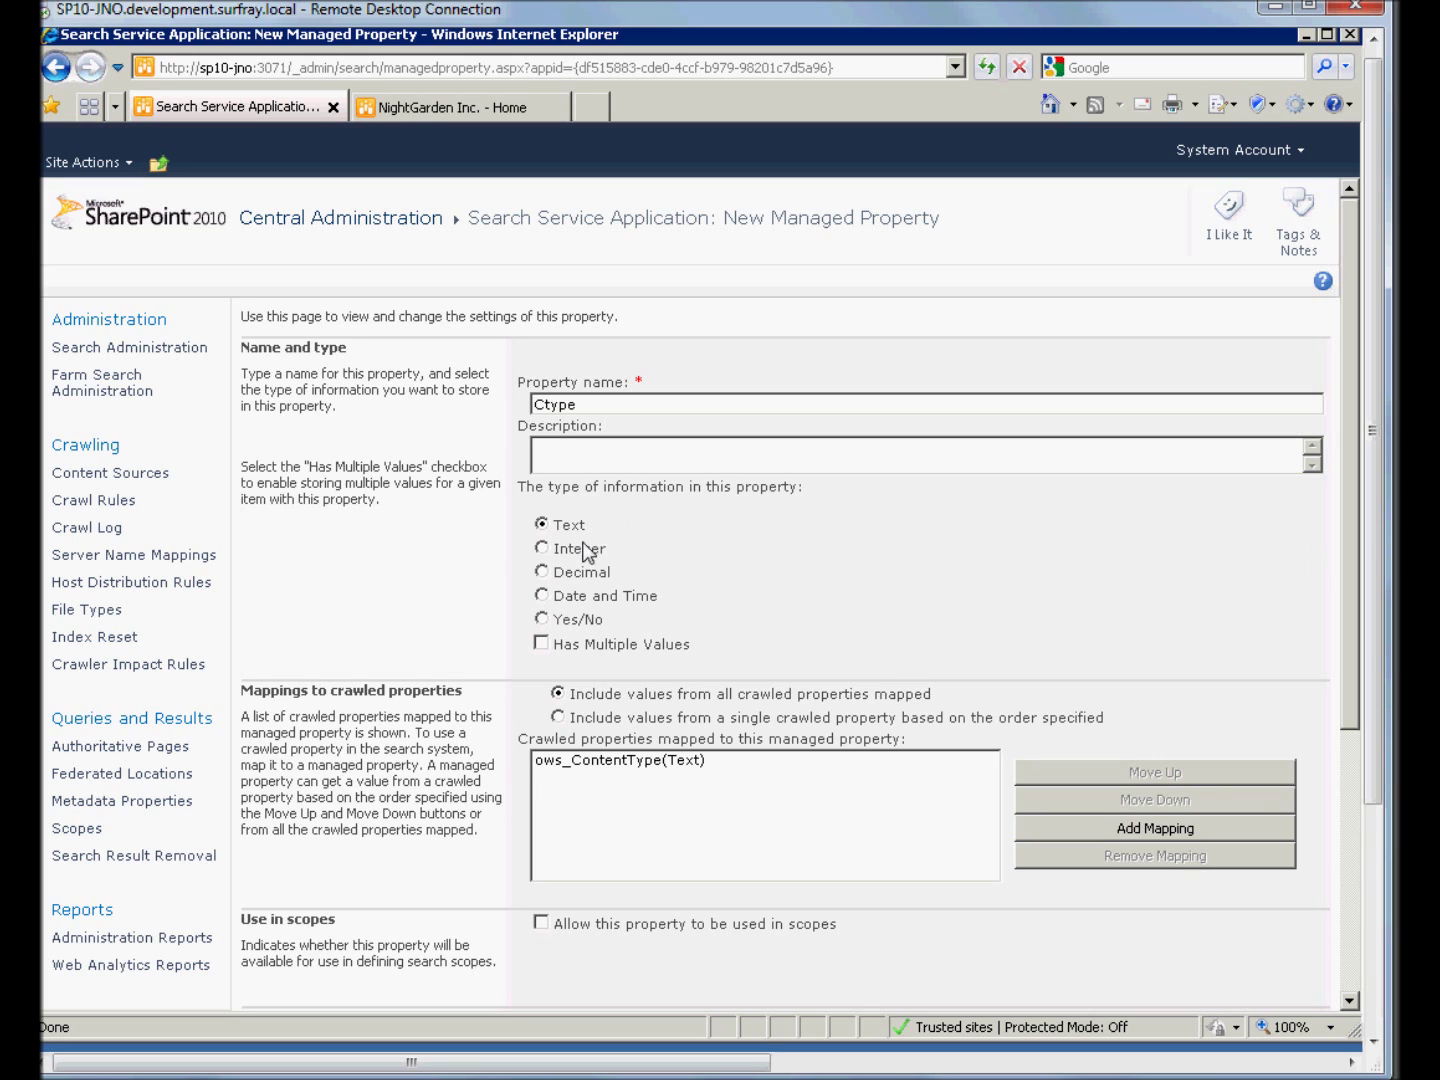
left_click(57, 68)
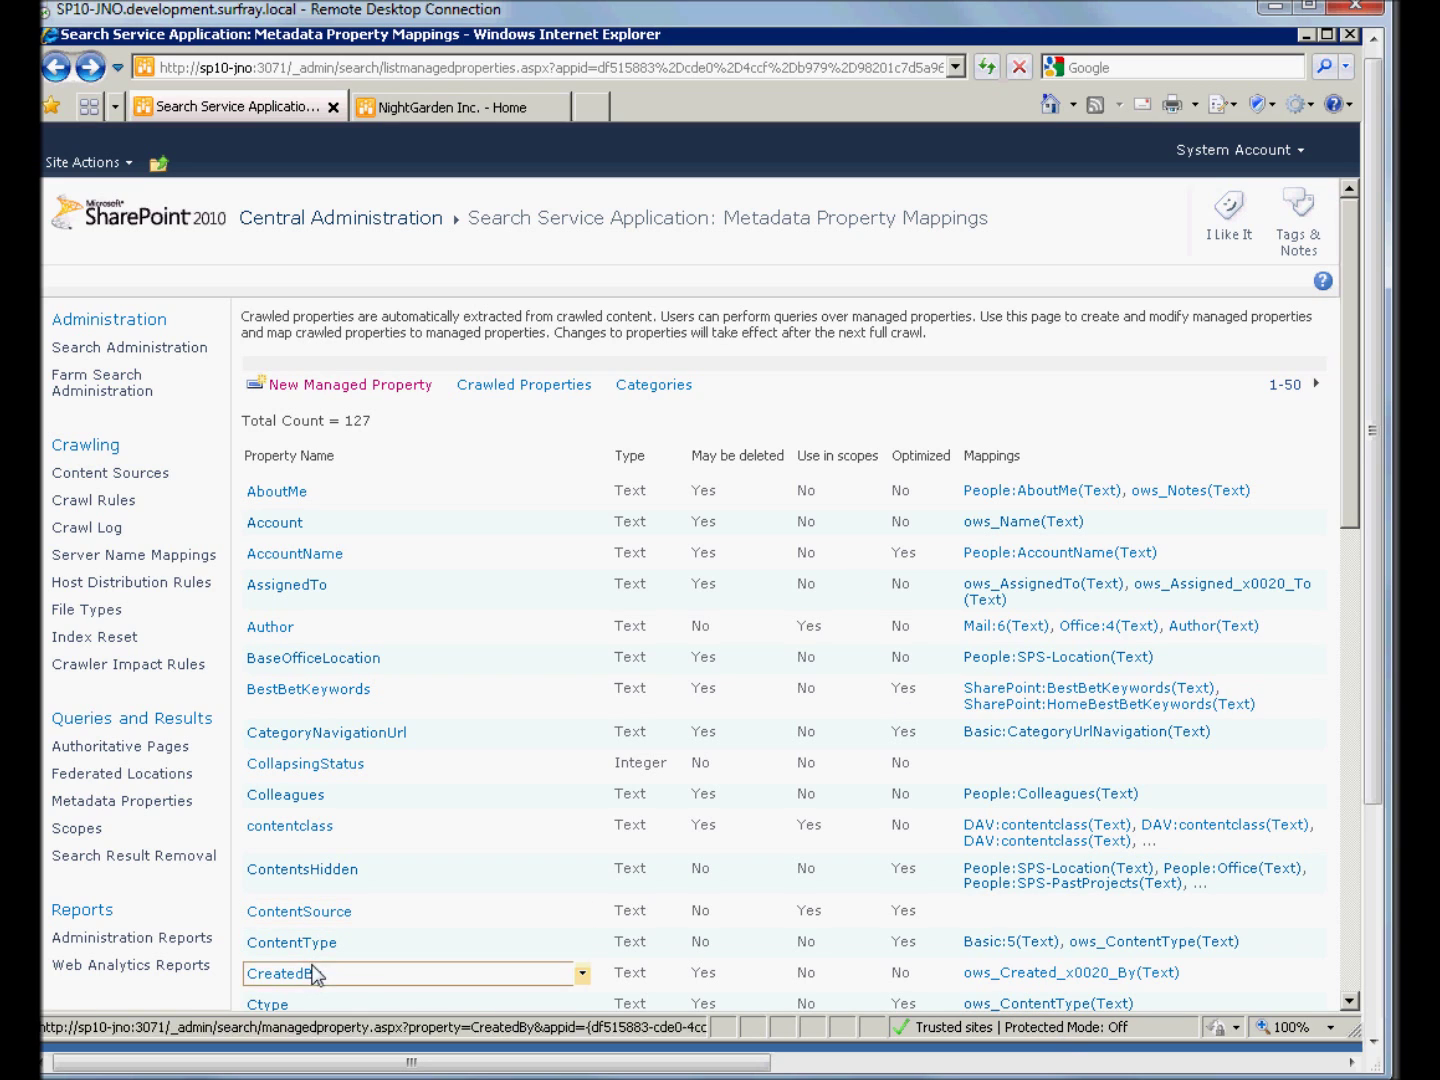
Open the ows_ContentType crawled property's details from the mappings list.
left_click(1084, 928)
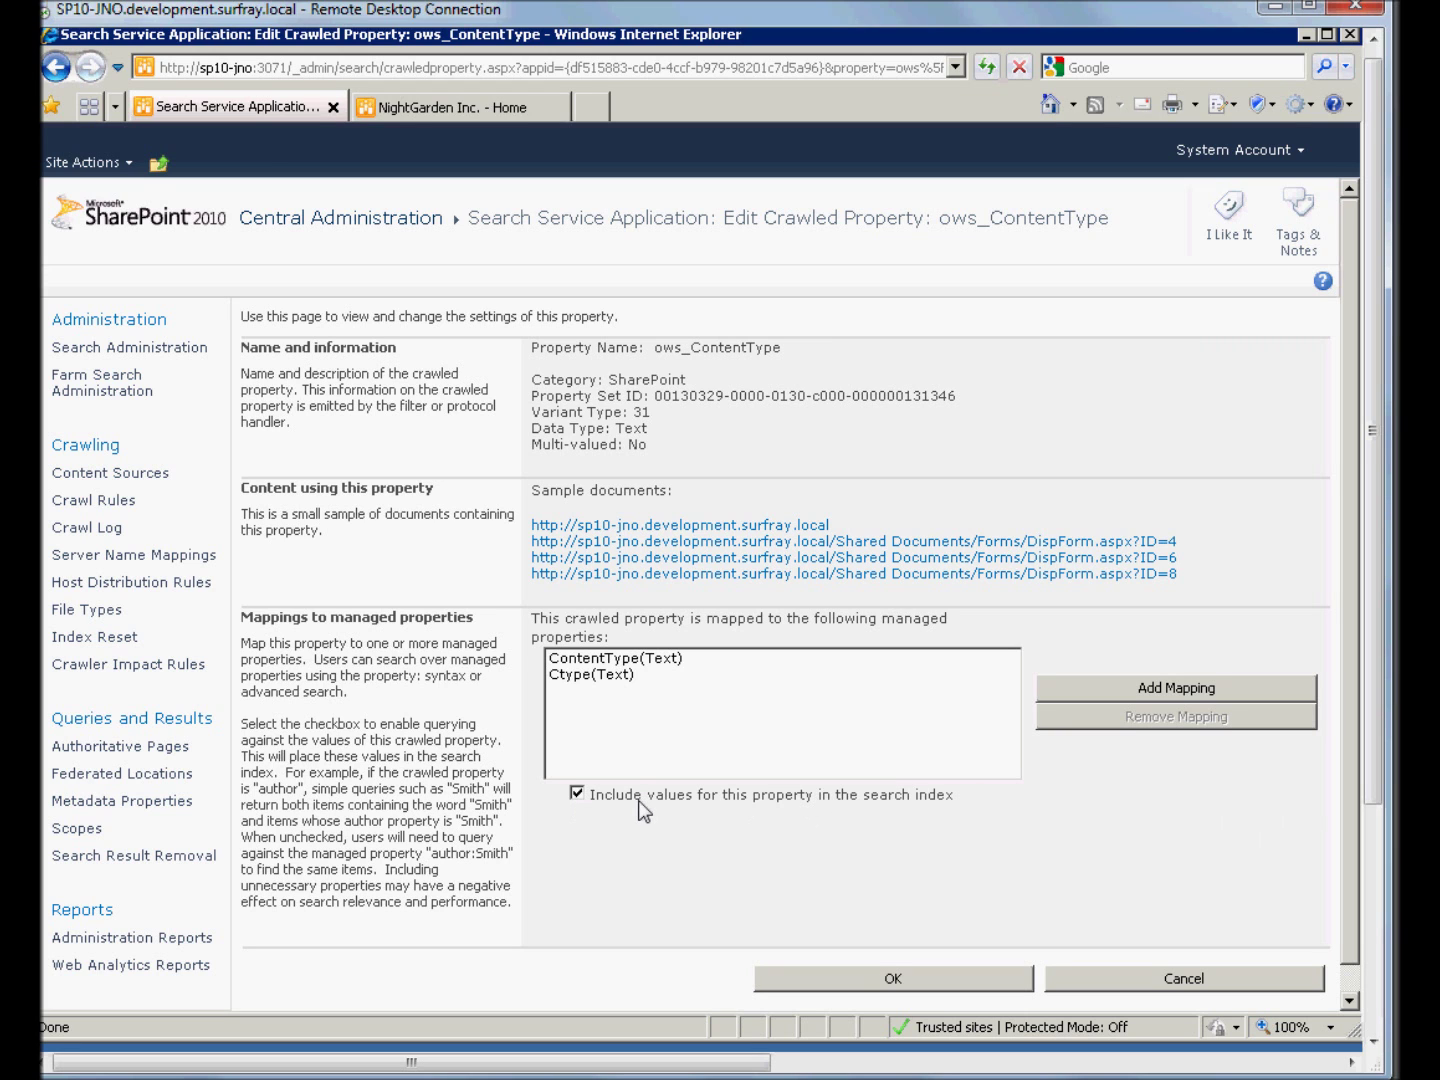
Recheck ows_ContentType's mappings to ContentType and Ctype and its 'Include values in search index' setting.
left_click(56, 67)
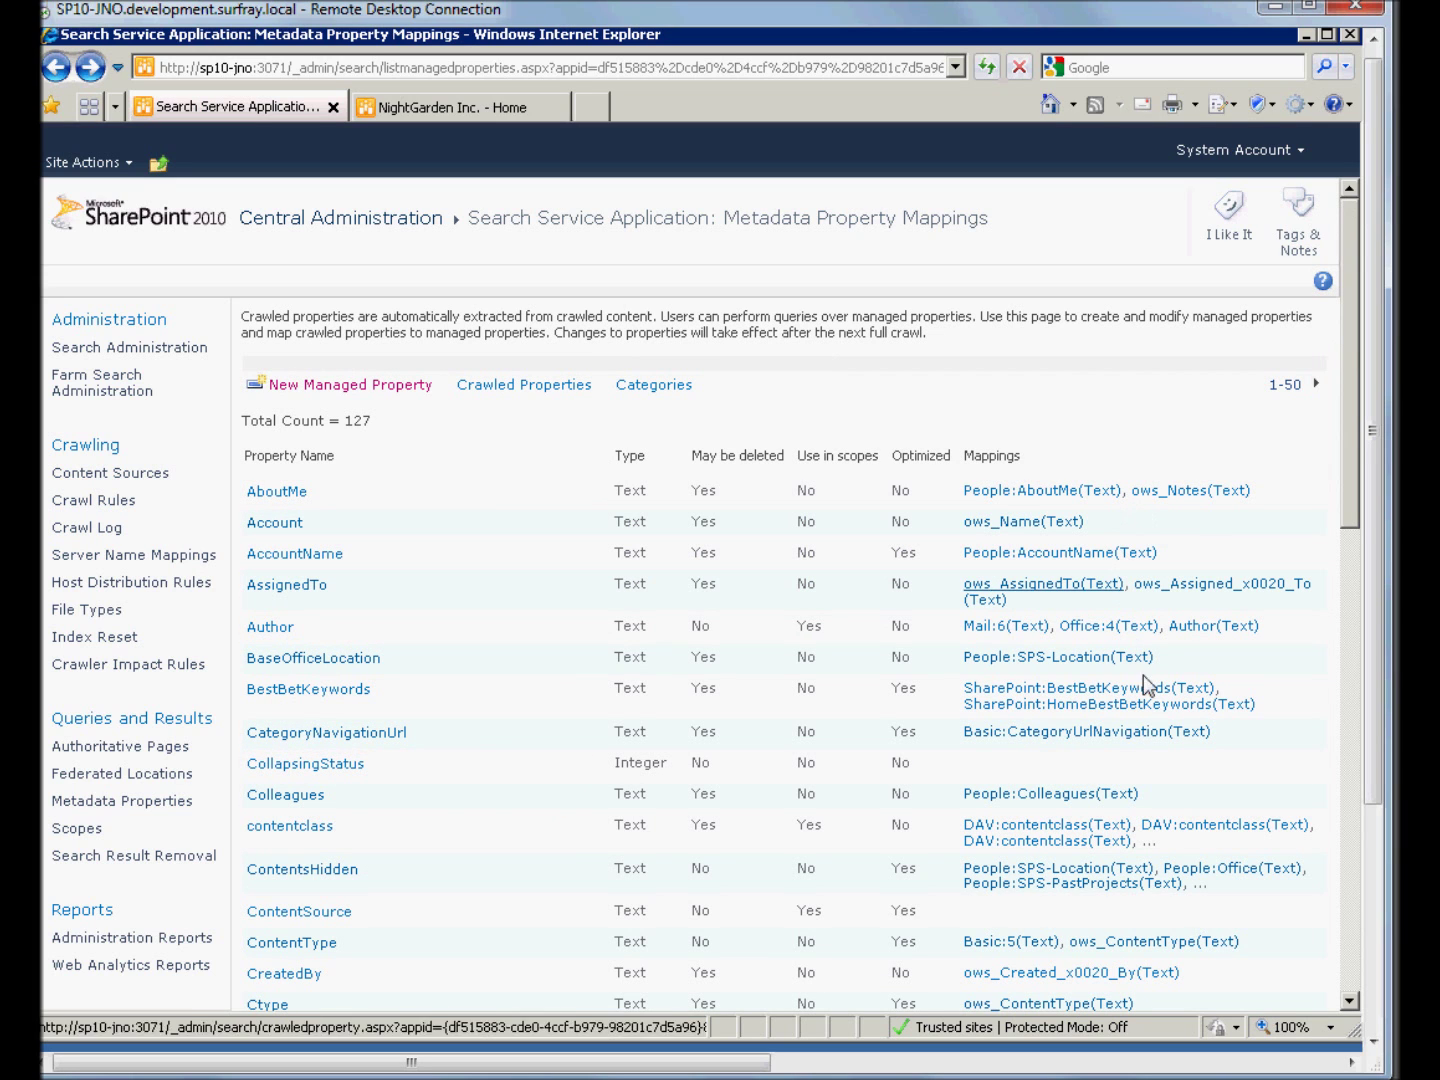
scroll(1345, 518, "down", 1)
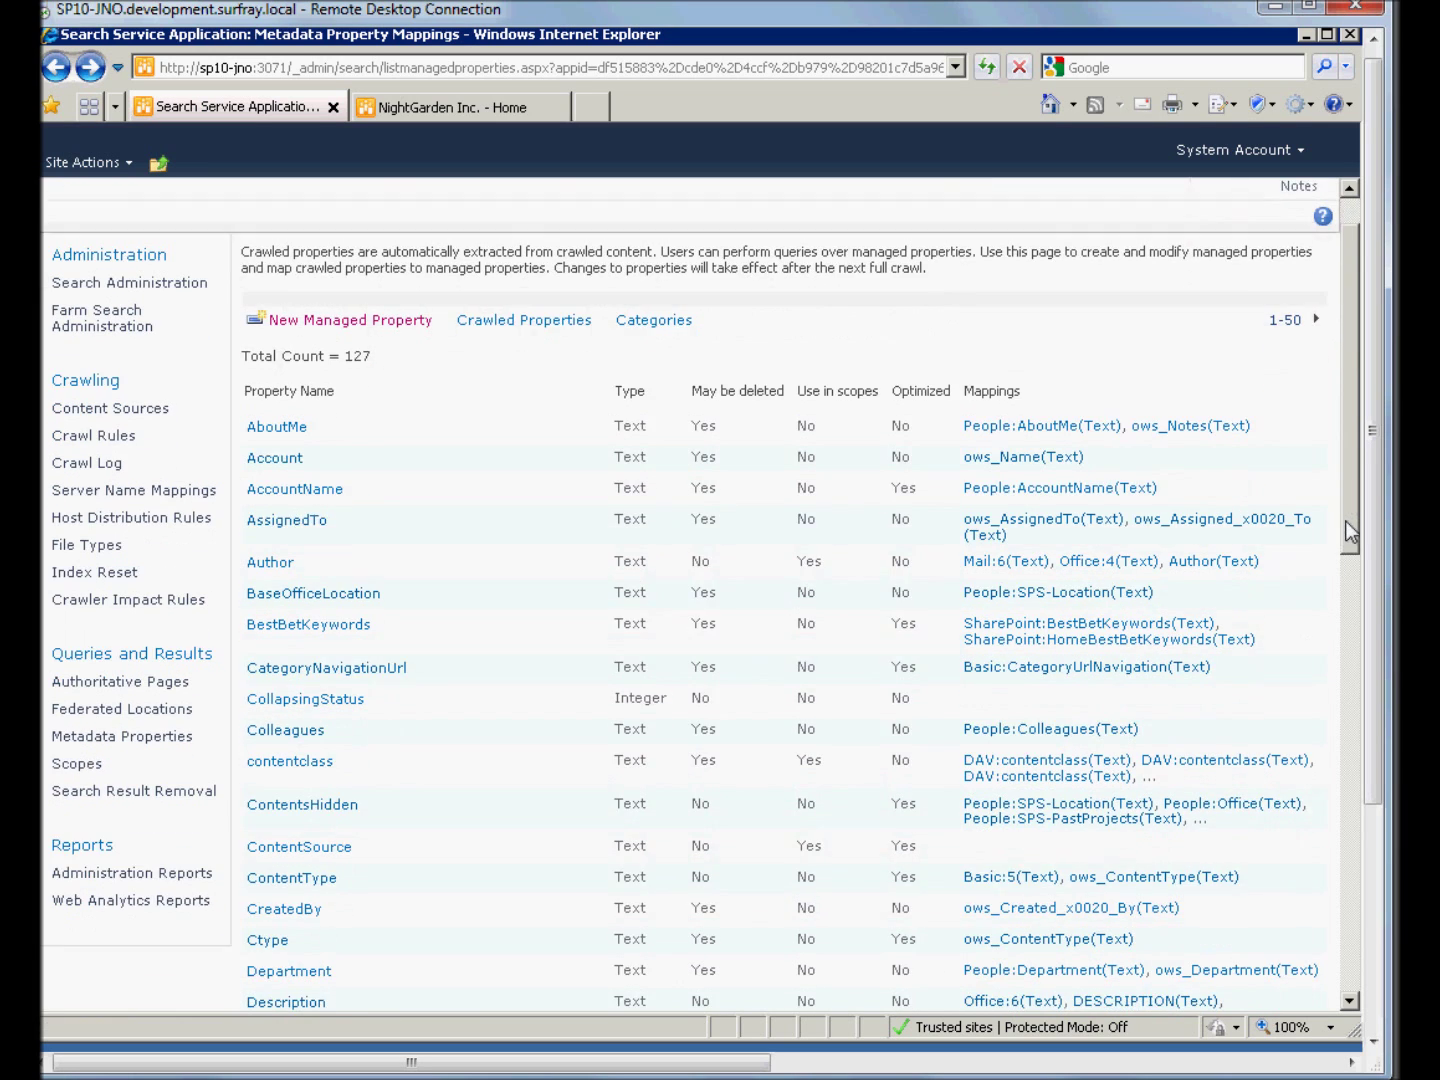
left_click(1173, 872)
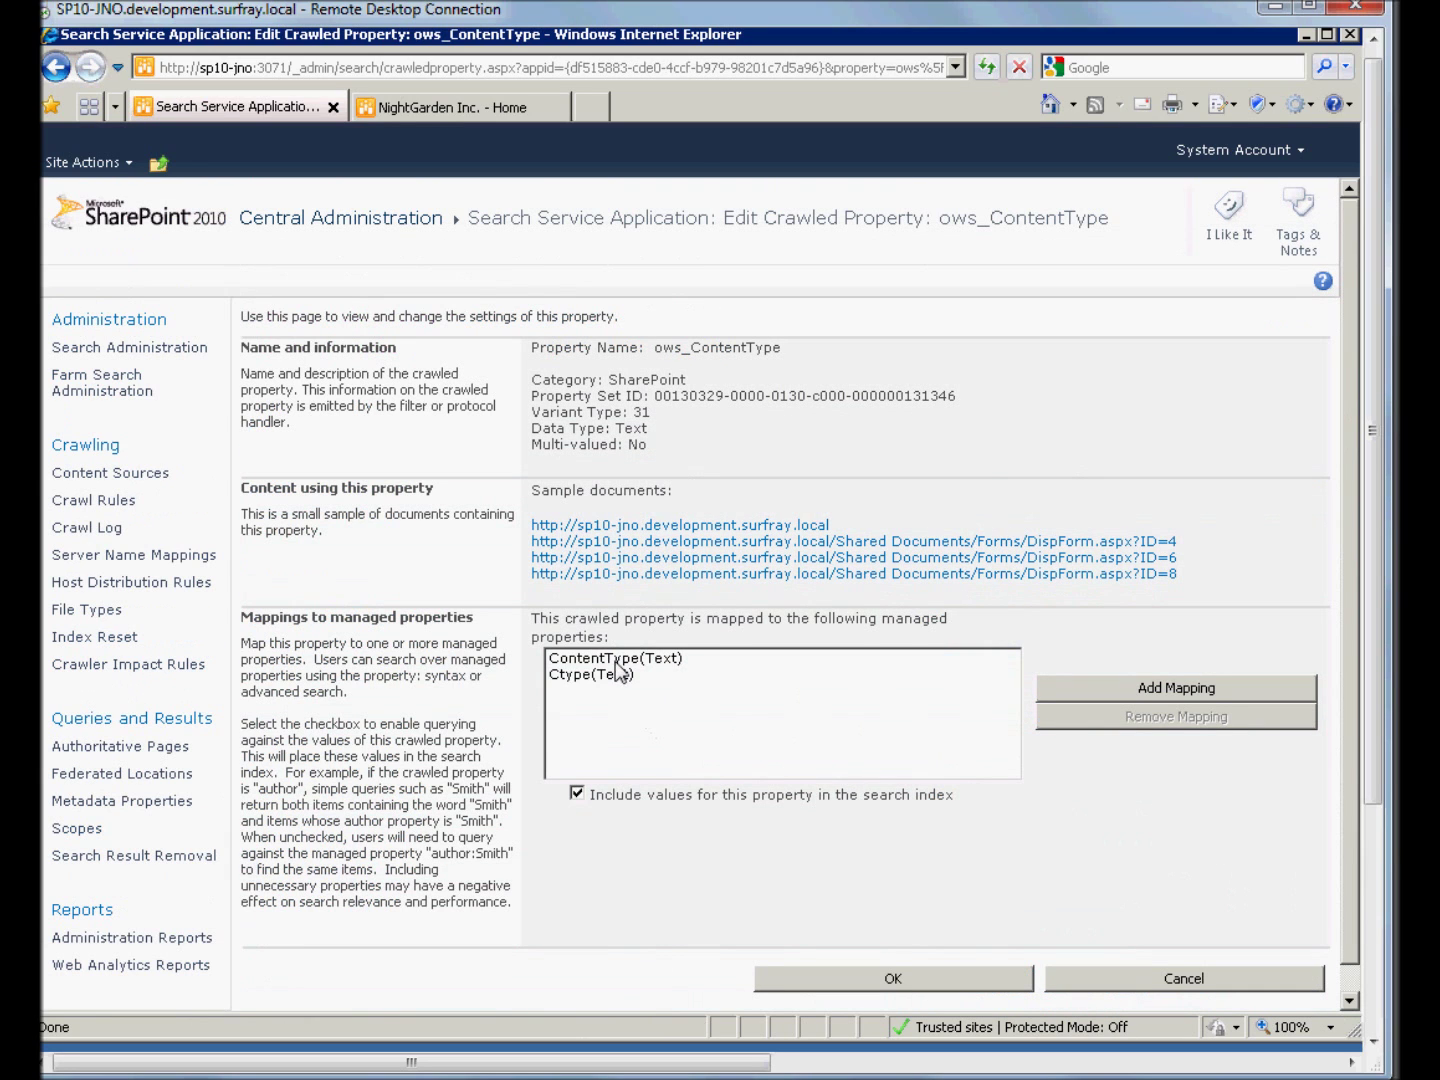
left_click(611, 673)
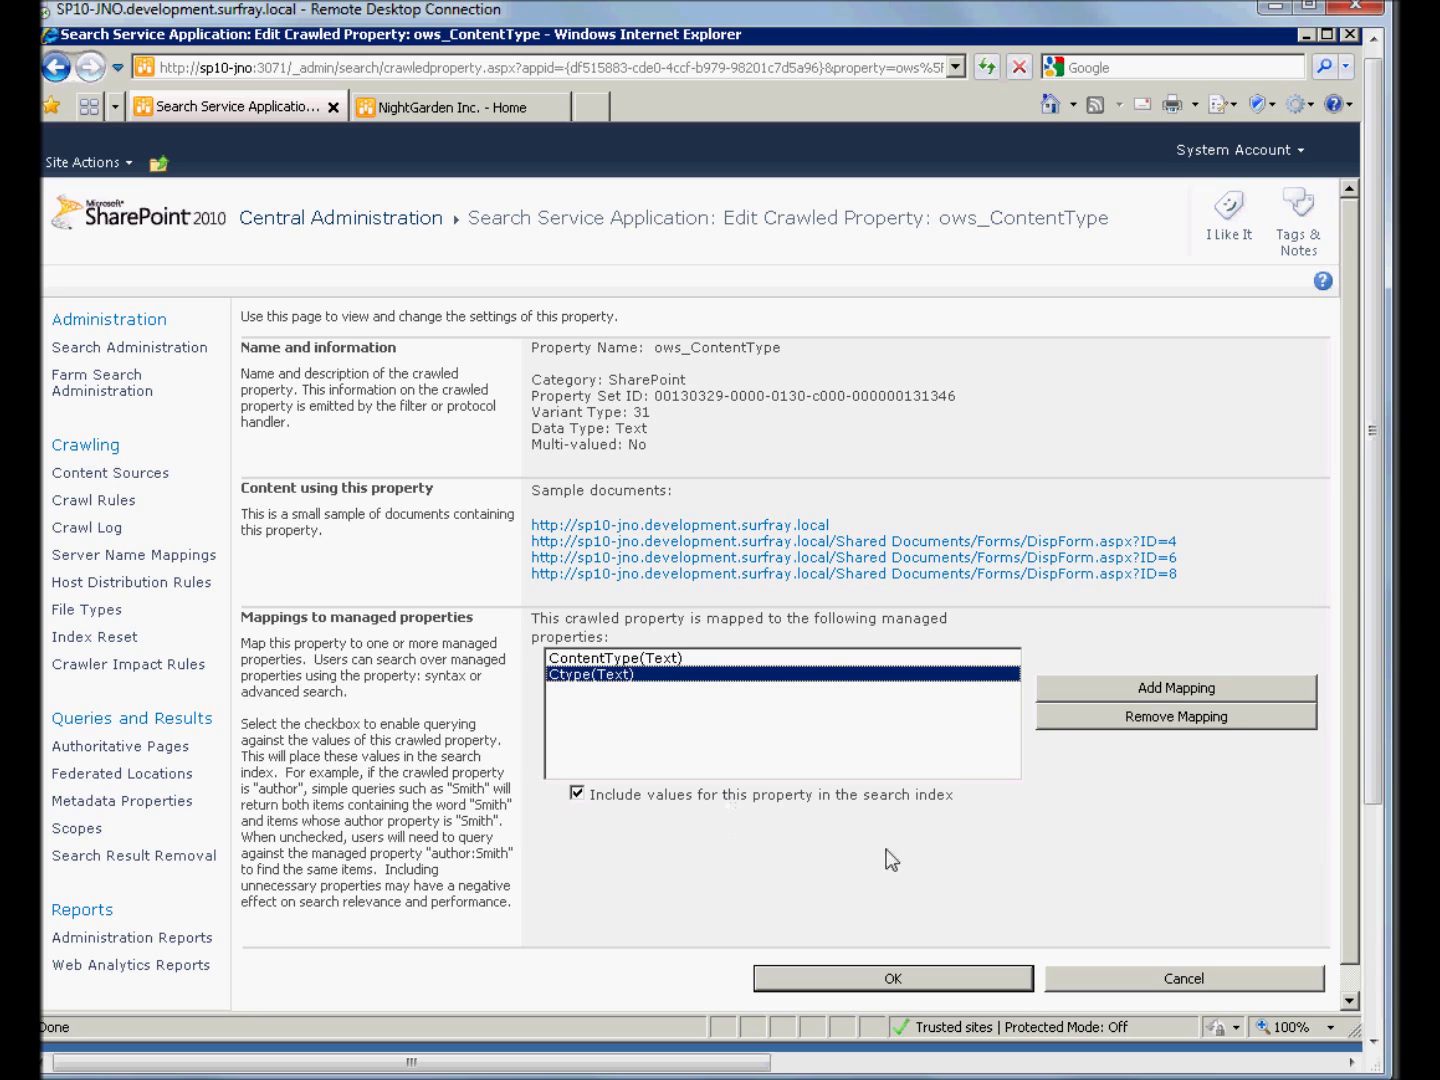
left_click(990, 982)
left_click(1158, 978)
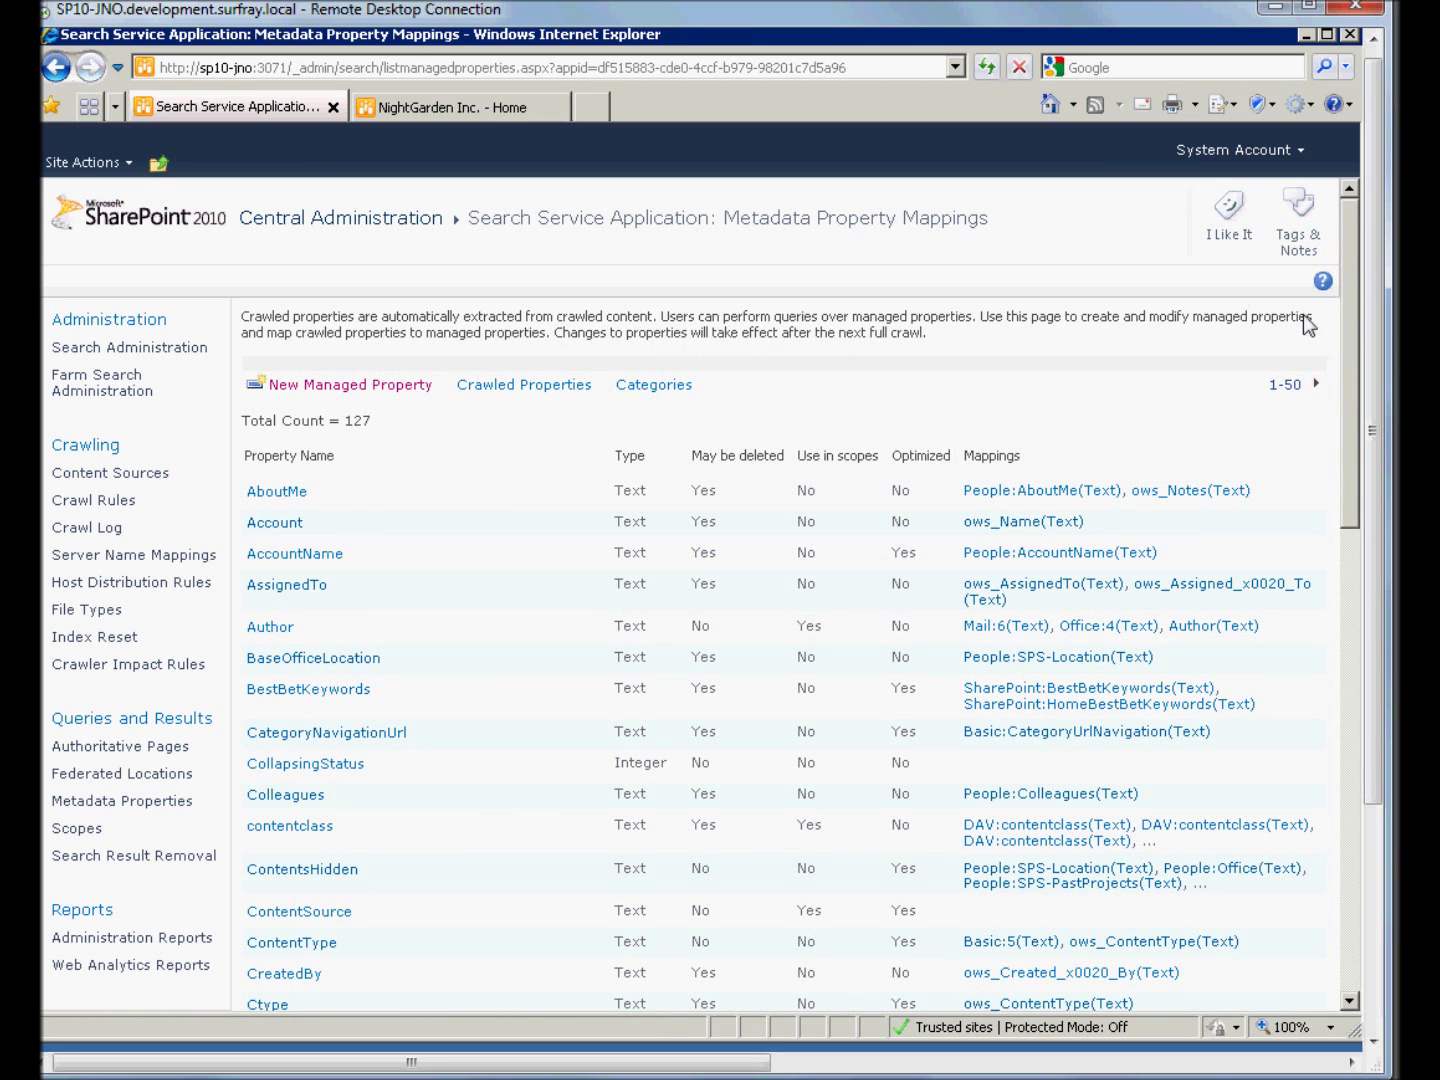
Switch to the 'NightGarden Inc. - Home' site tab showing Shared Documents.
left_click(451, 106)
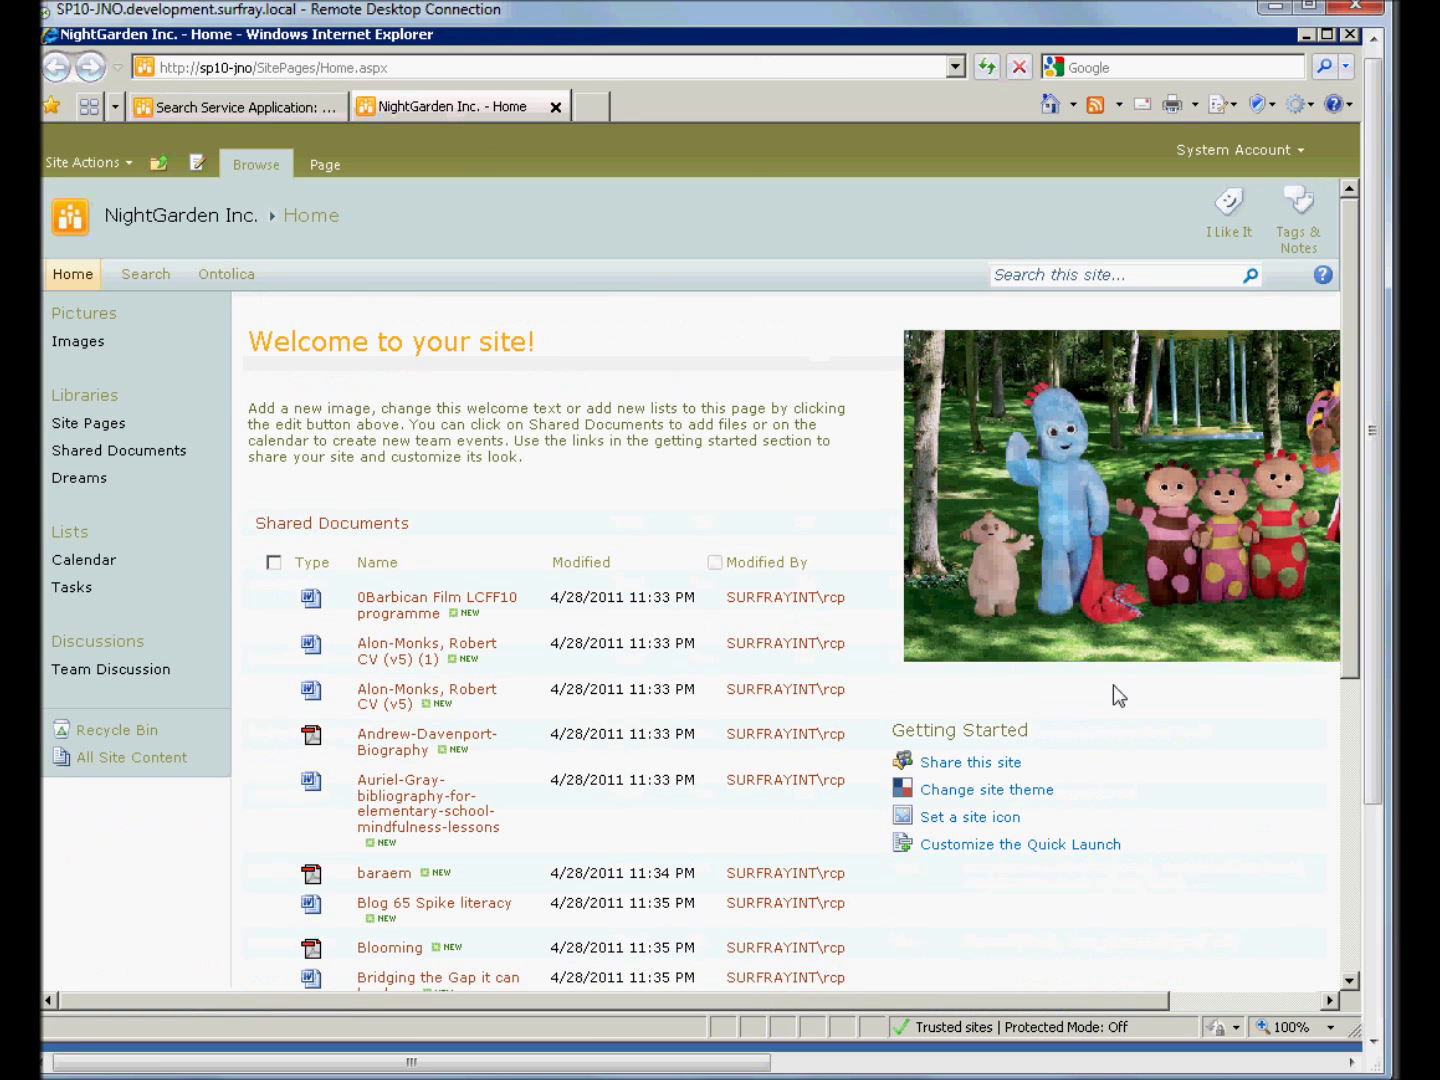